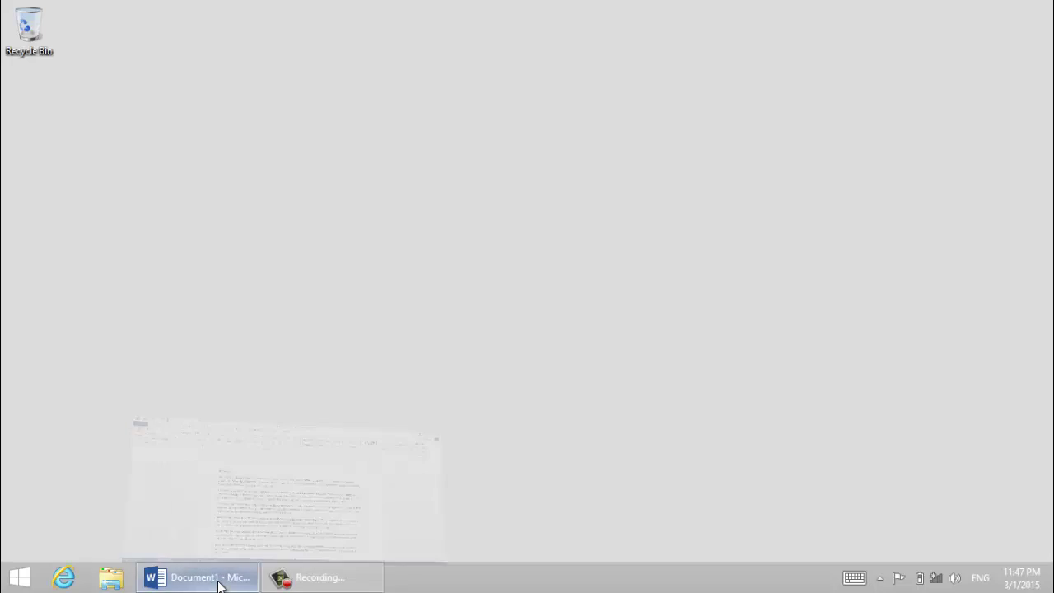
Switch to the open Document1 in Microsoft Word and display the Navigation pane
{"action": "left_click", "coordinate": [219, 577]}
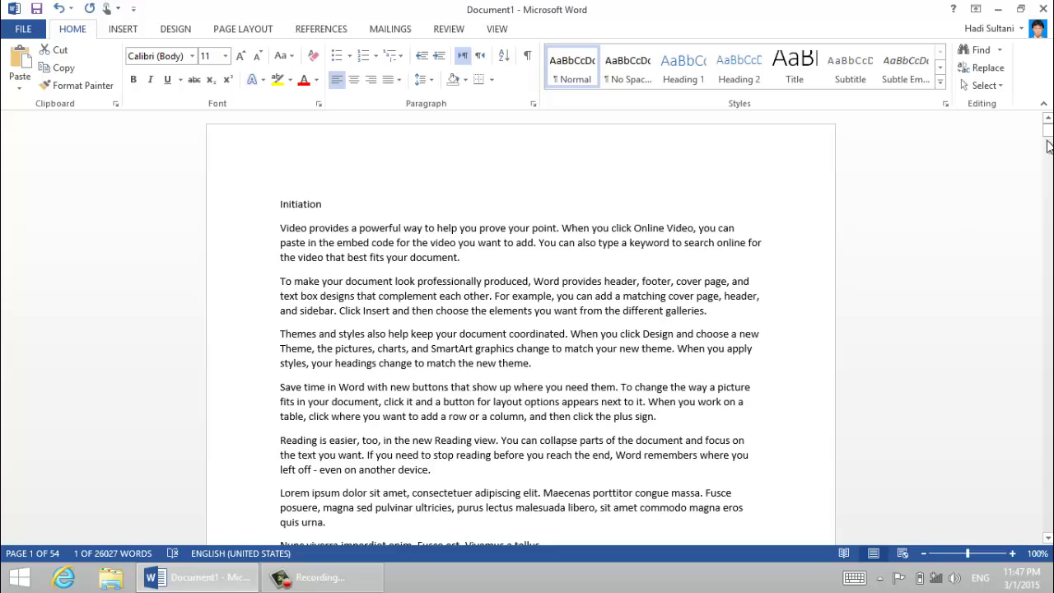
{"action": "left_click_drag", "start_coordinate": [1048, 130], "coordinate": [1049, 136]}
{"action": "left_click", "coordinate": [497, 32]}
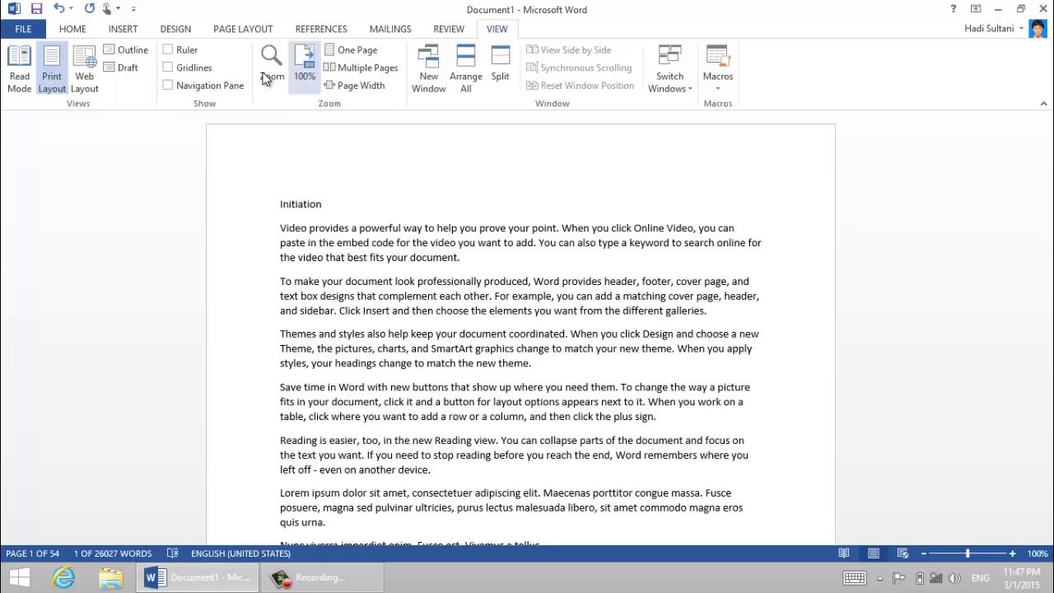
{"action": "left_click", "coordinate": [191, 87]}
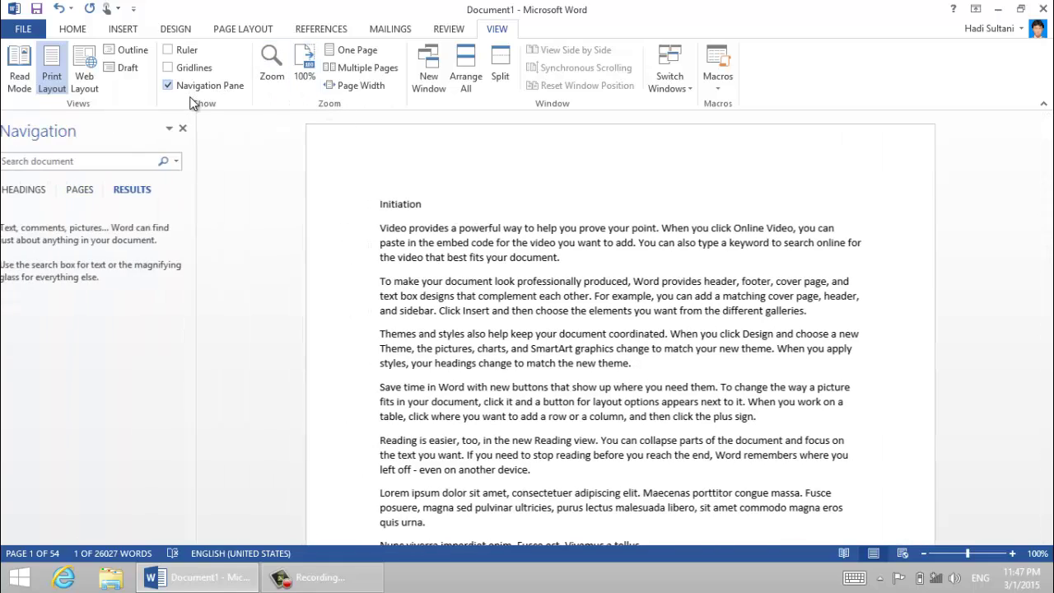
Search the document for "intro" and place the cursor directly before the Introduction heading
{"action": "double_click", "coordinate": [401, 206]}
{"action": "left_click", "coordinate": [119, 161]}
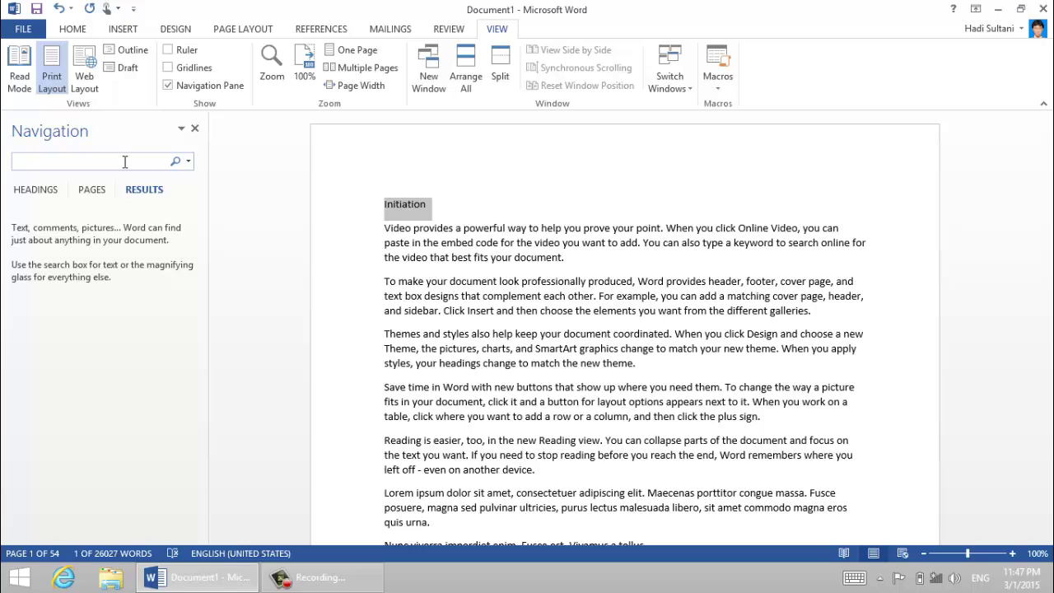
{"action": "type", "text": "intro"}
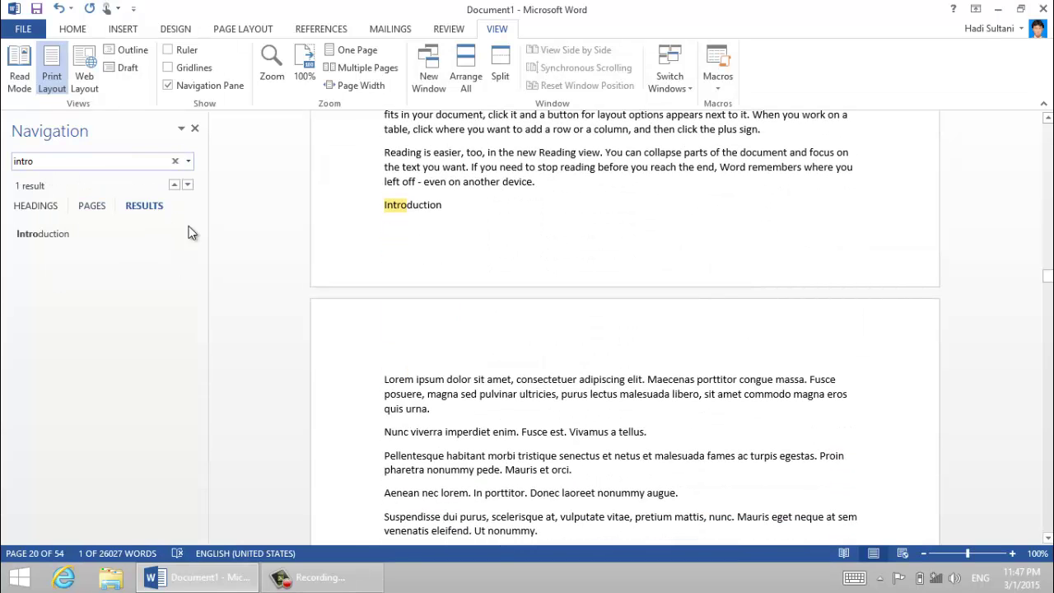
{"action": "left_click", "coordinate": [385, 204]}
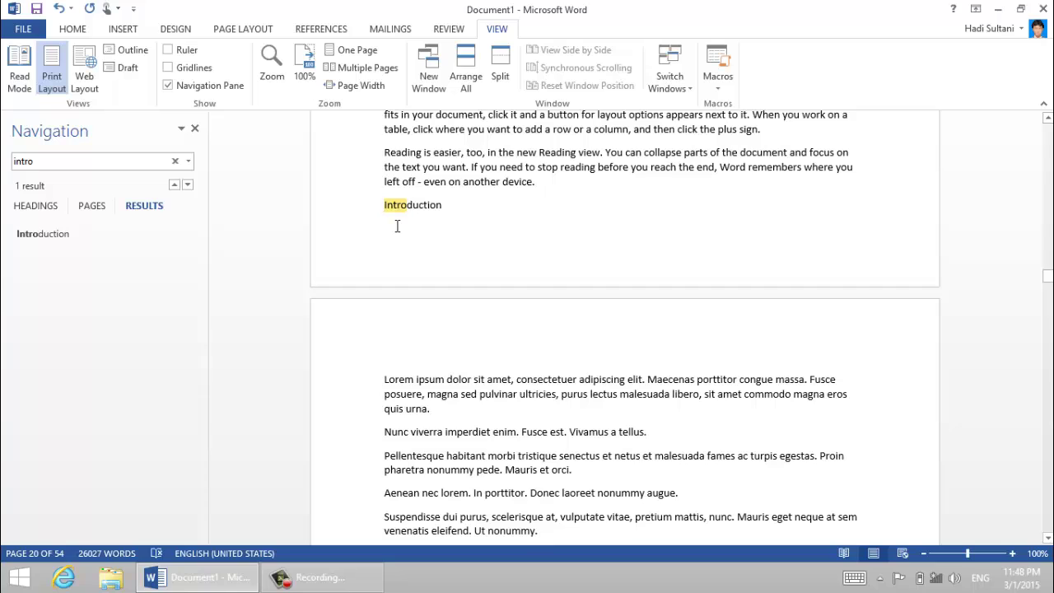
Insert a Next Page section break before the Introduction heading and show the formatting marks
{"action": "left_click", "coordinate": [254, 31]}
{"action": "left_click", "coordinate": [201, 50]}
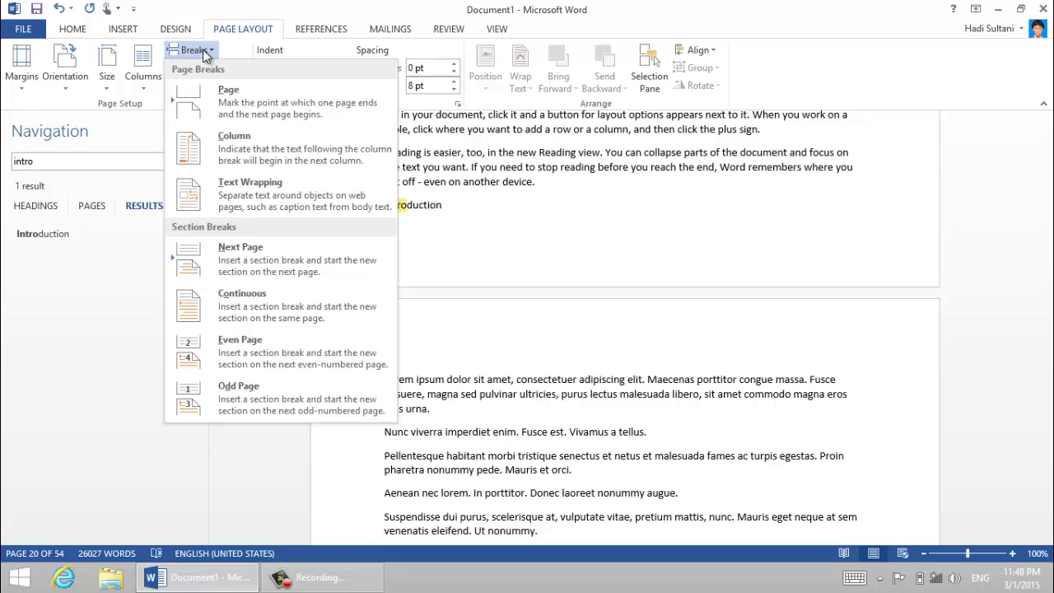
{"action": "left_click", "coordinate": [240, 262]}
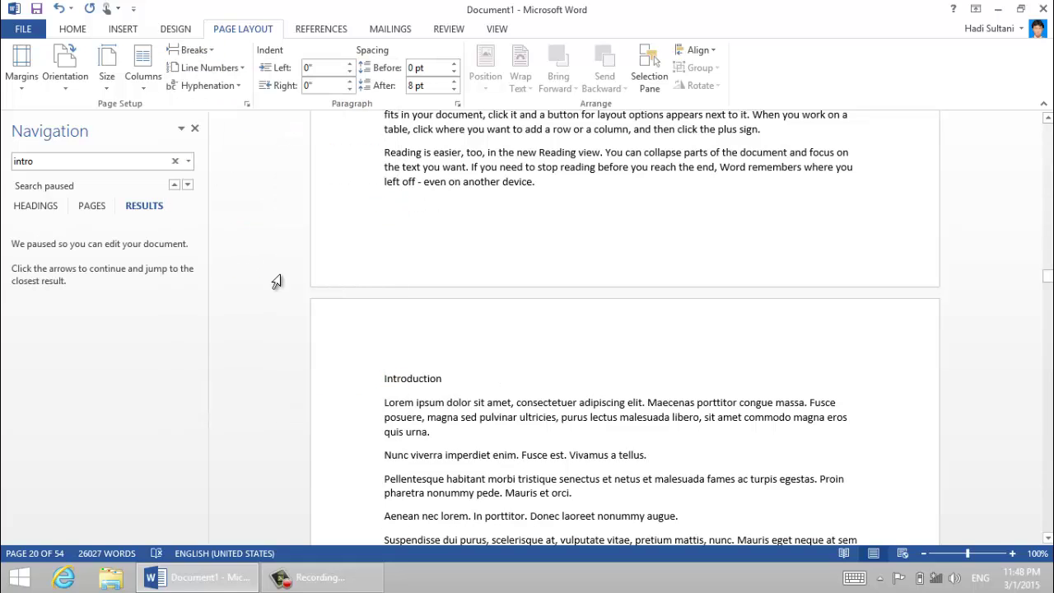
{"action": "left_click", "coordinate": [72, 28]}
{"action": "left_click", "coordinate": [527, 55]}
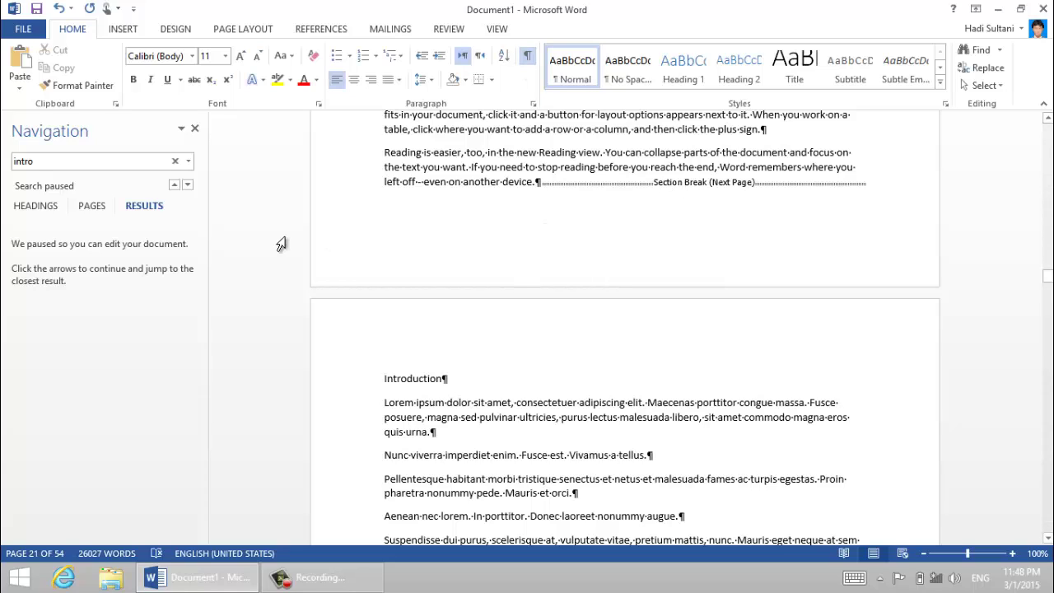
Find the Planning heading by searching for "plann" and insert a Next Page section break at the end of the paragraph preceding it
{"action": "left_click", "coordinate": [68, 163]}
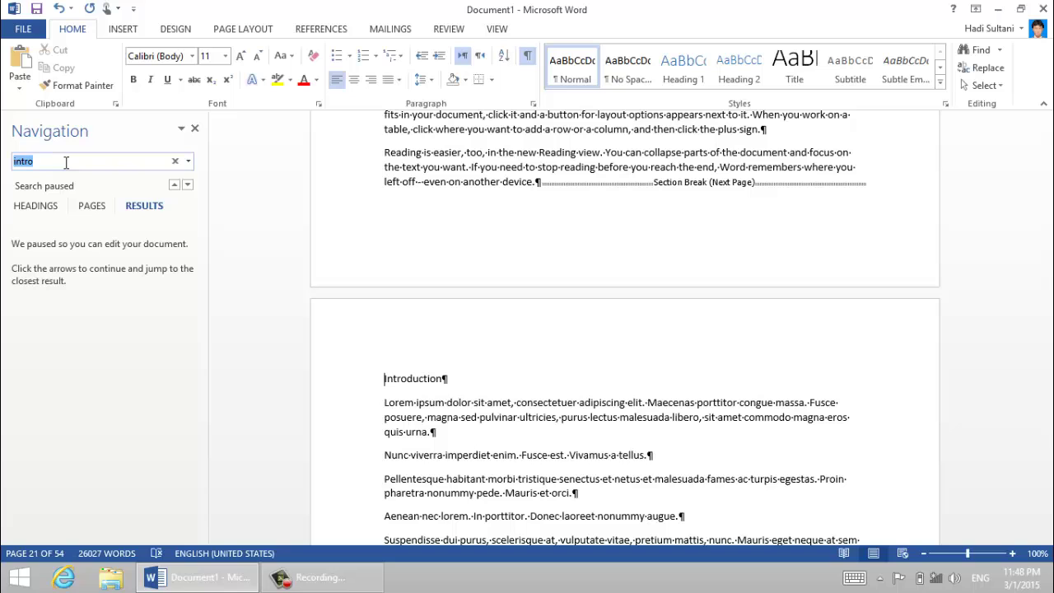
{"action": "type", "text": "plann"}
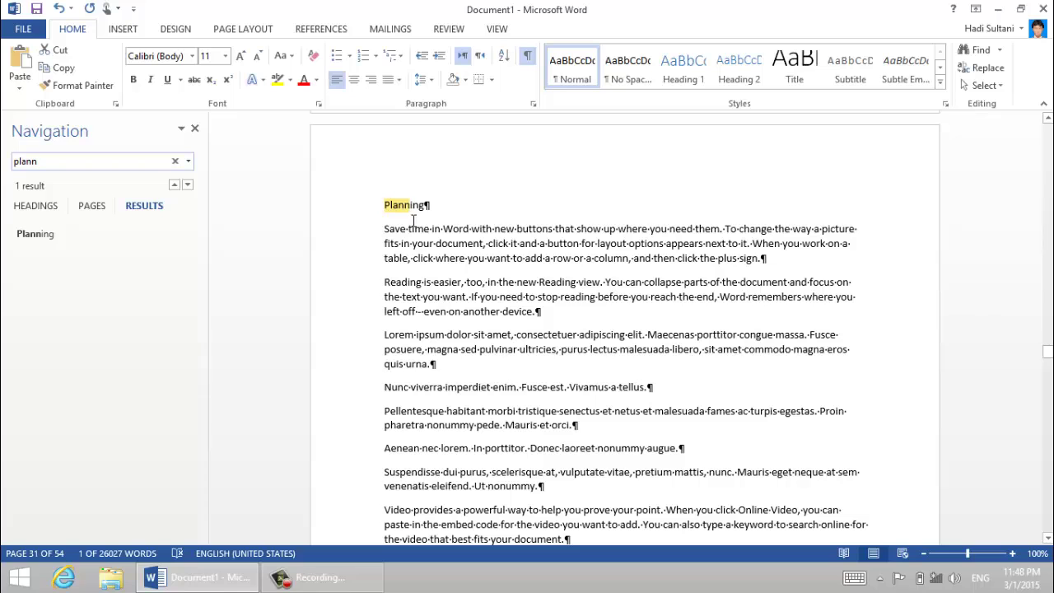
{"action": "left_click", "coordinate": [437, 224]}
{"action": "scroll", "coordinate": [624, 246], "scroll_direction": "up", "scroll_amount": 4}
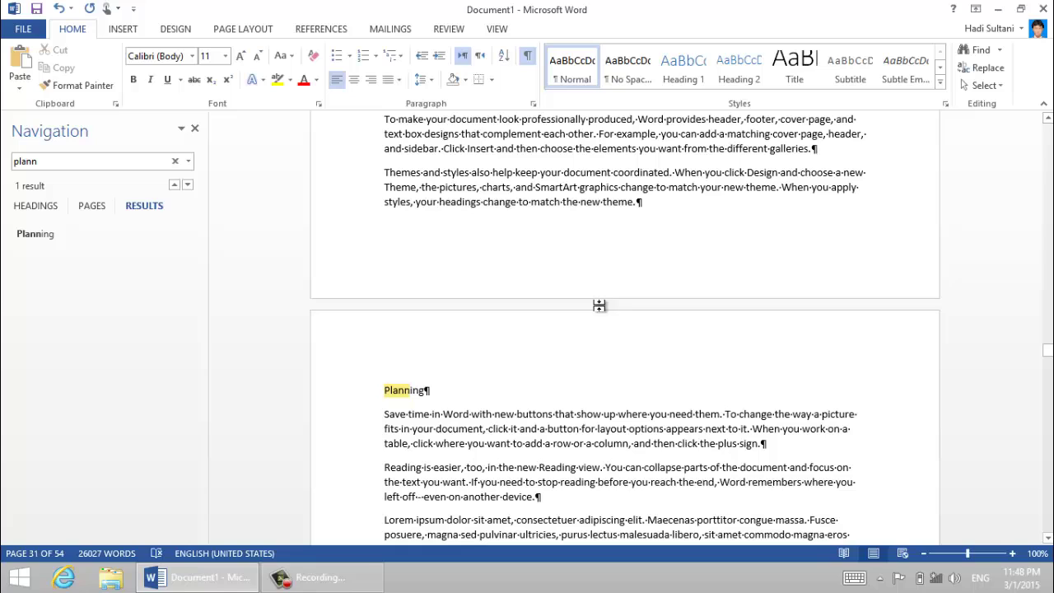
{"action": "left_click", "coordinate": [634, 201]}
{"action": "left_click", "coordinate": [247, 31]}
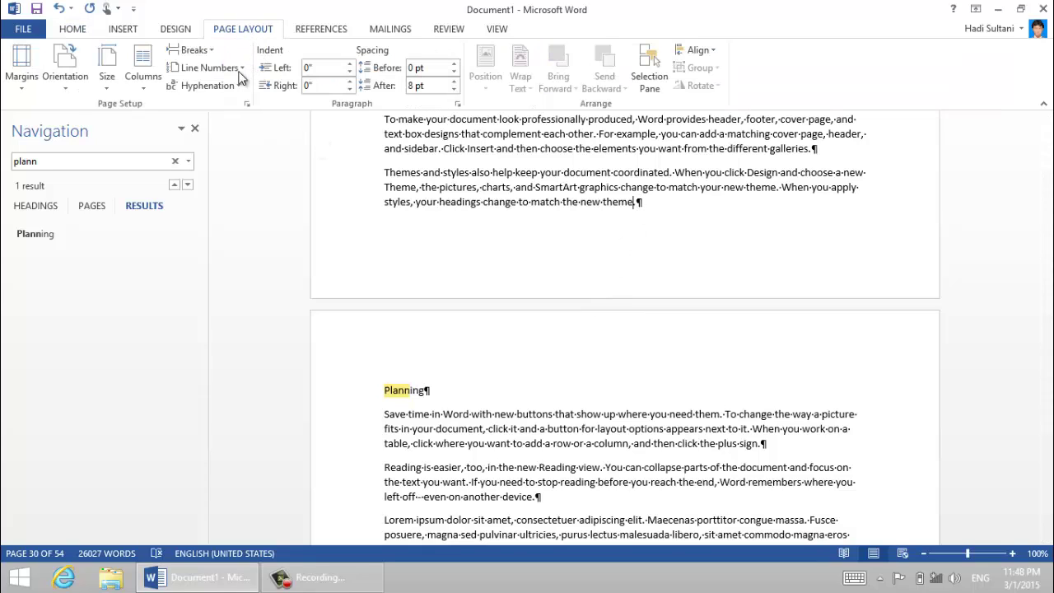
{"action": "left_click", "coordinate": [202, 50]}
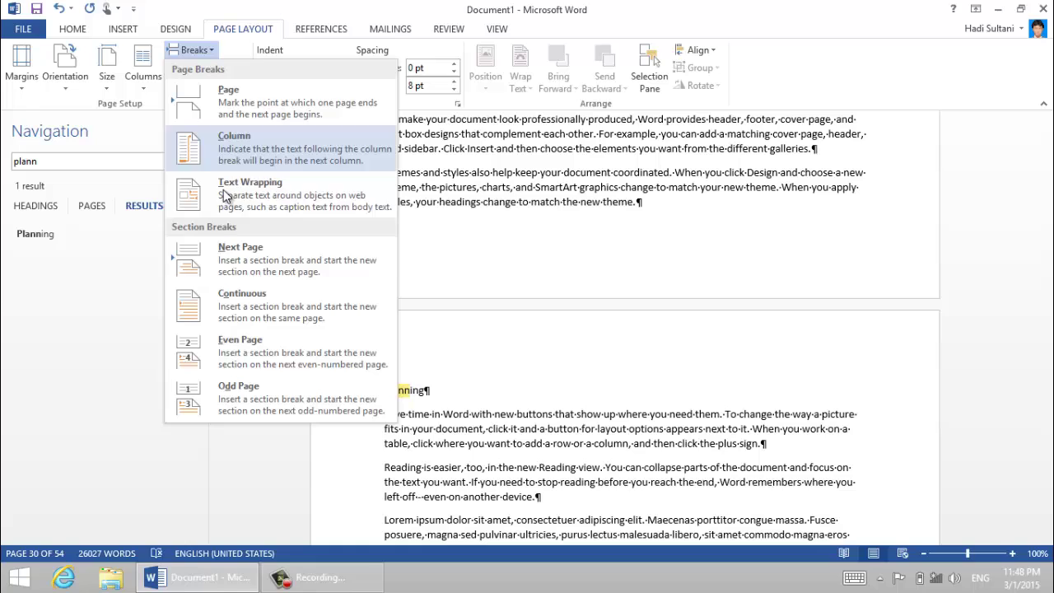
{"action": "left_click", "coordinate": [223, 265]}
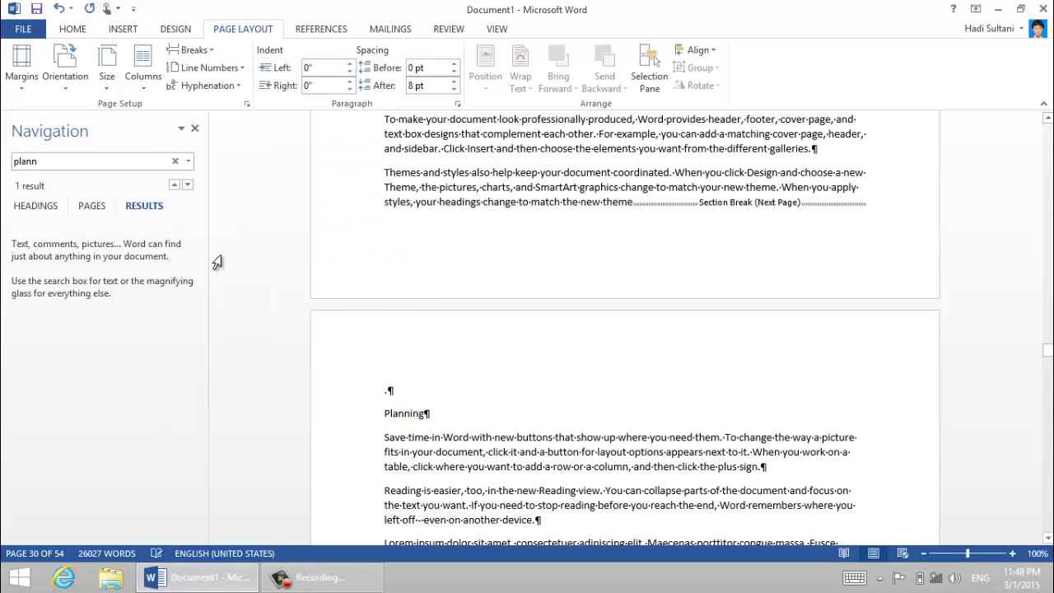
Delete the stray period and paragraph mark above the Planning heading
{"action": "left_click", "coordinate": [383, 413]}
{"action": "key", "text": "BackSpace"}
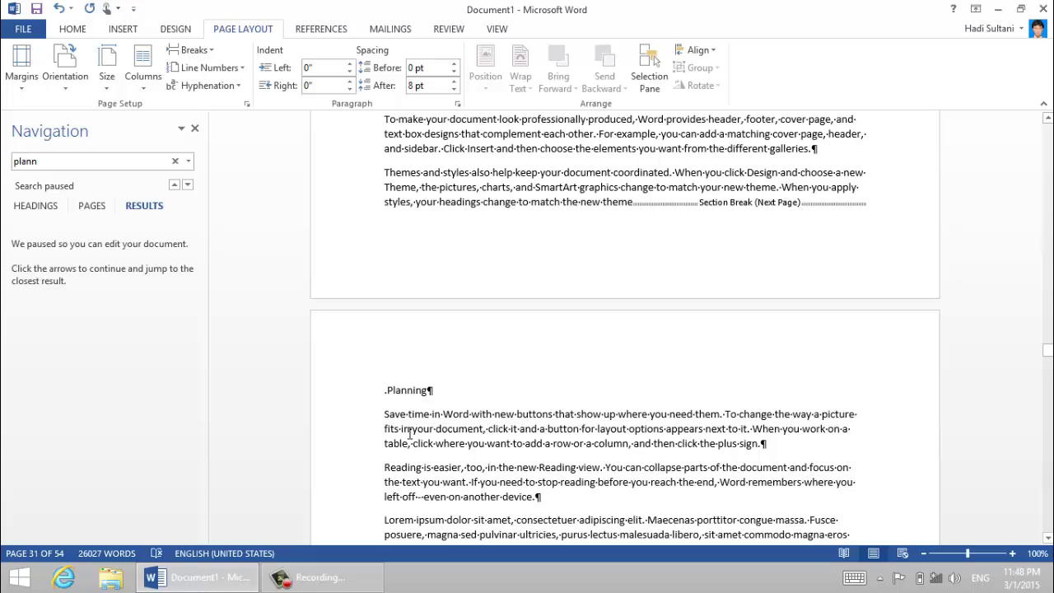
{"action": "key", "text": "BackSpace"}
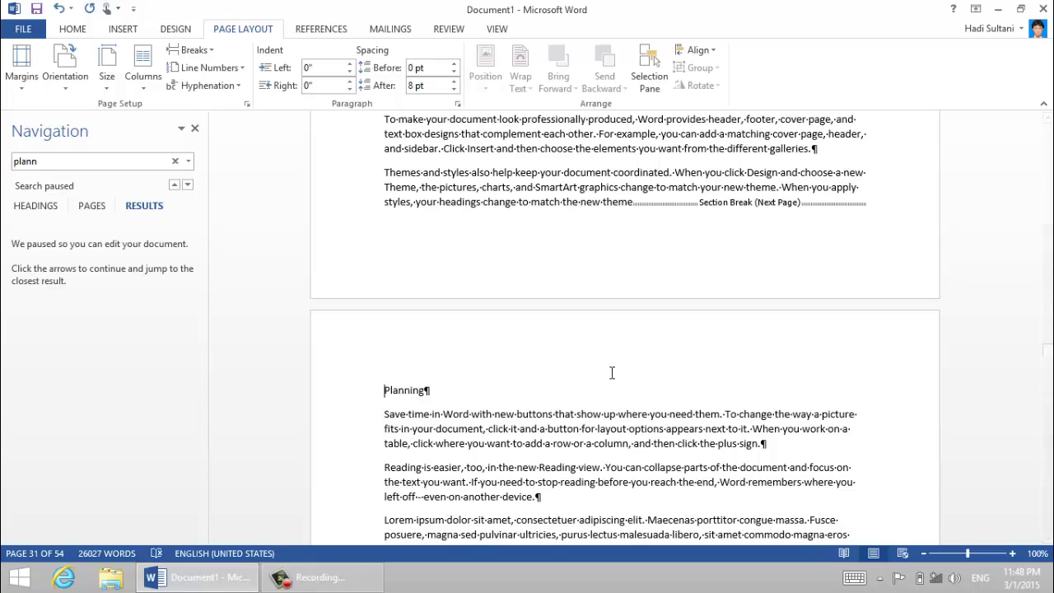
Search for "summ", insert a Next Page section break ahead of the Summary heading, and delete the empty paragraph above it
{"action": "left_click", "coordinate": [83, 161]}
{"action": "type", "text": "summ"}
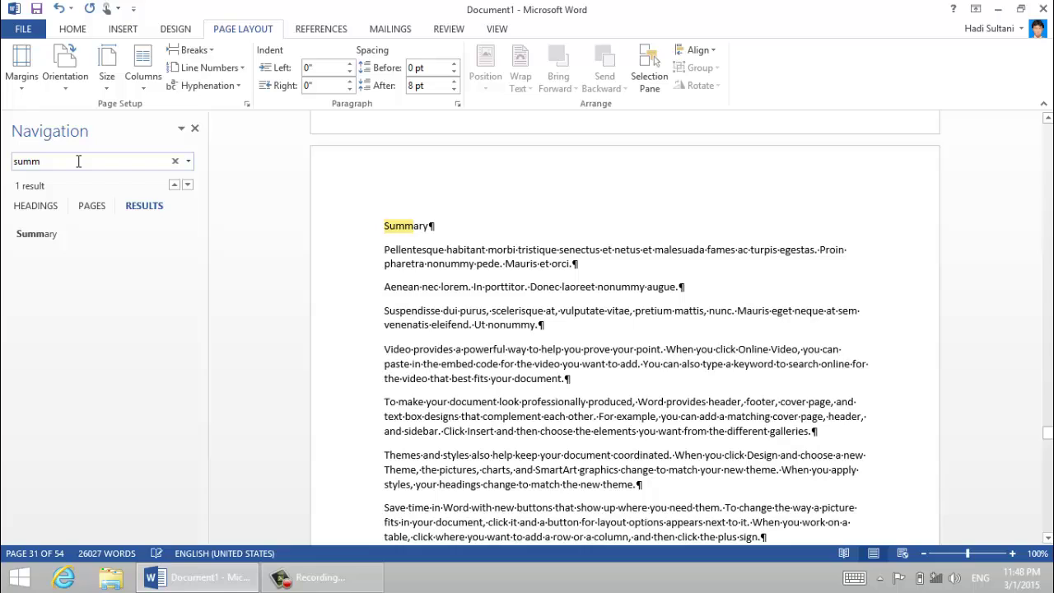
{"action": "left_click", "coordinate": [456, 265]}
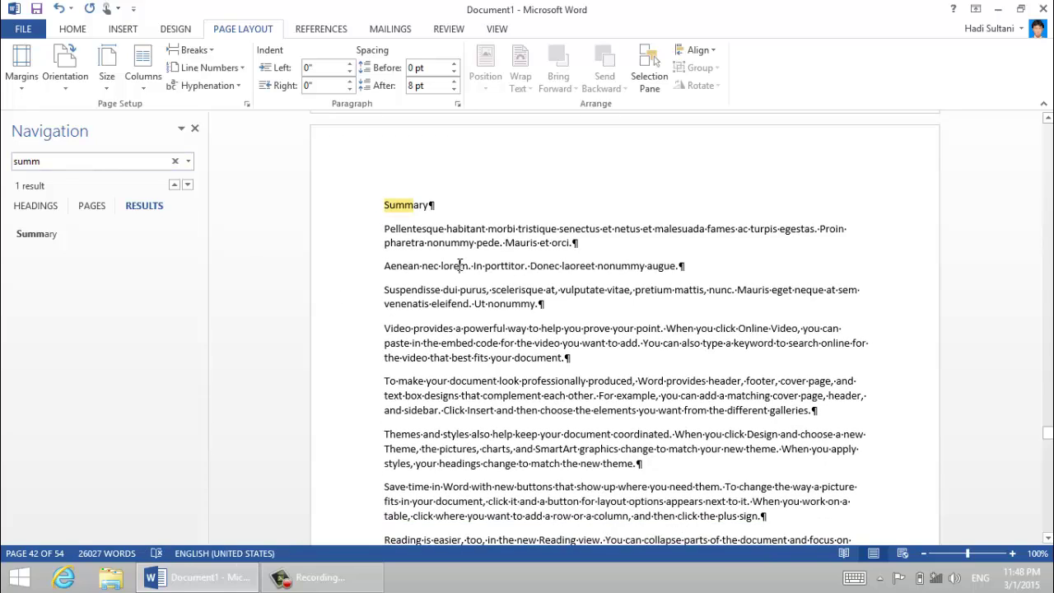
{"action": "scroll", "coordinate": [463, 265], "scroll_direction": "up", "scroll_amount": 3}
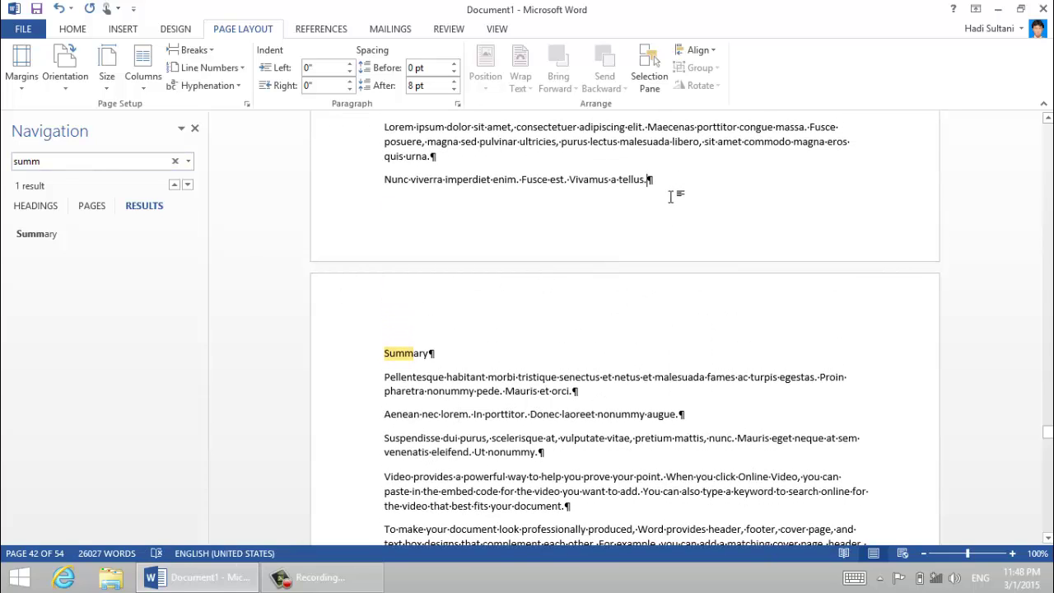
{"action": "left_click", "coordinate": [198, 51]}
{"action": "left_click", "coordinate": [251, 257]}
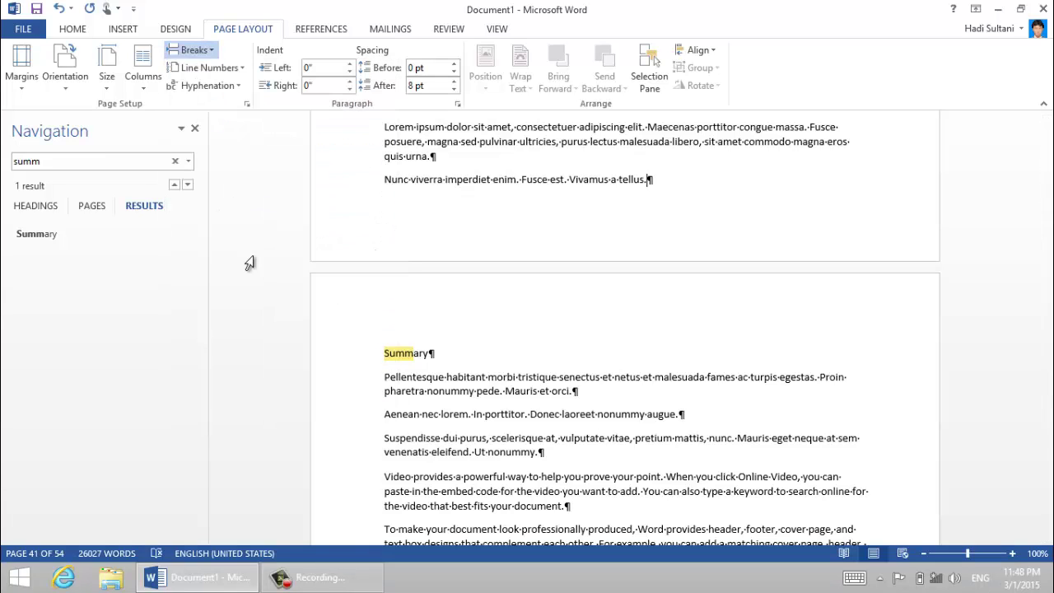
{"action": "left_click", "coordinate": [371, 350]}
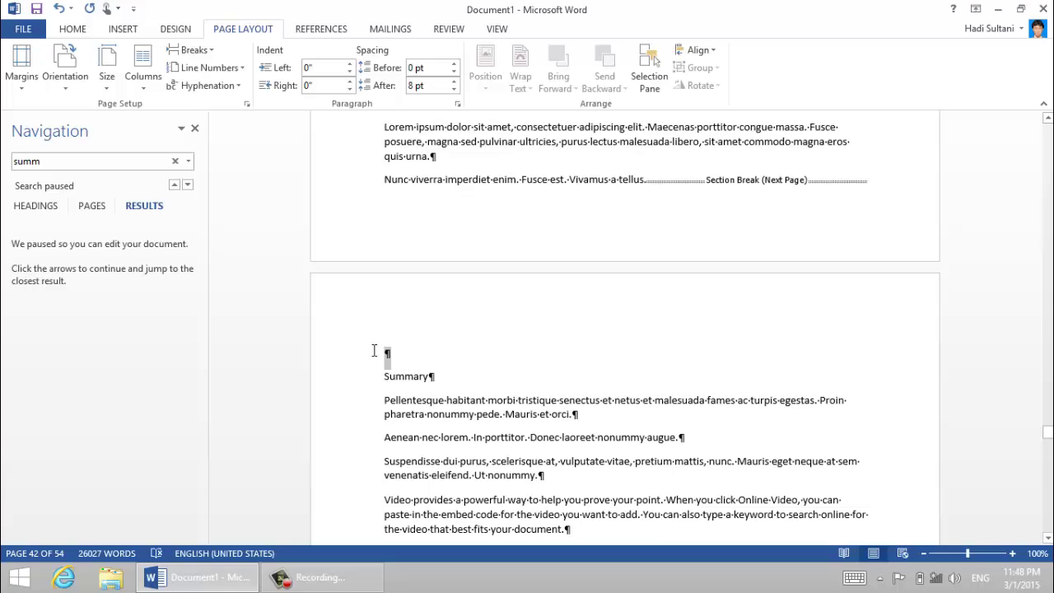
{"action": "key", "text": "Delete"}
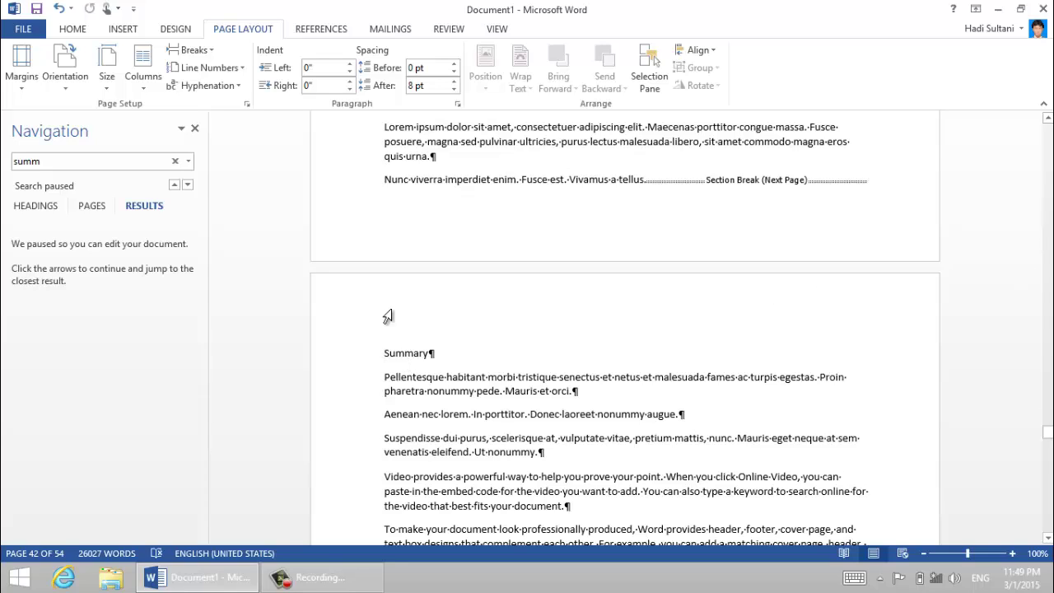
Clear the document search and open the header on the first page for editing
{"action": "left_click", "coordinate": [174, 160]}
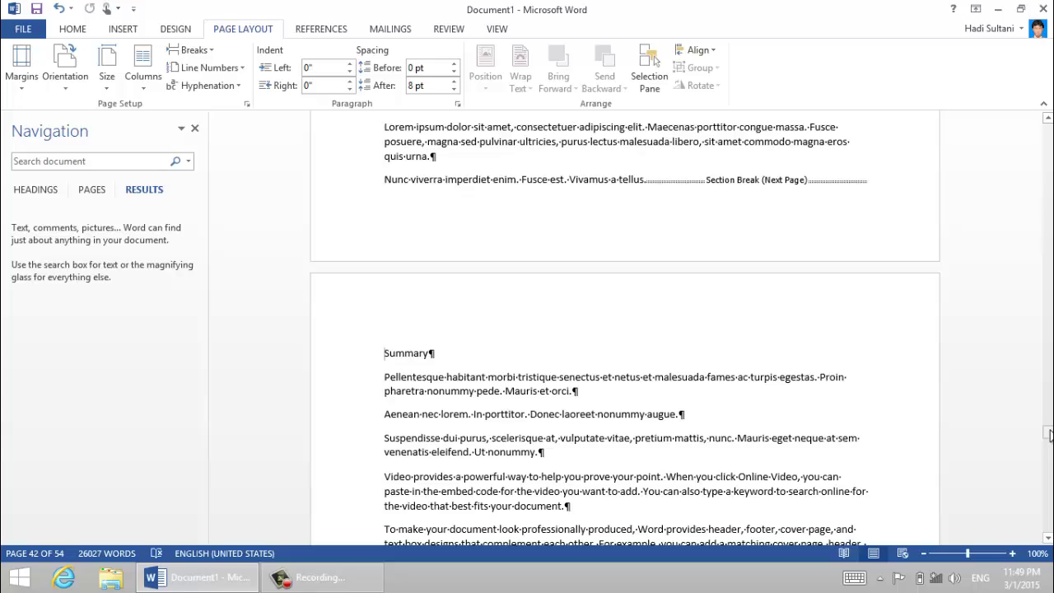
{"action": "left_click_drag", "start_coordinate": [1047, 432], "coordinate": [1047, 123]}
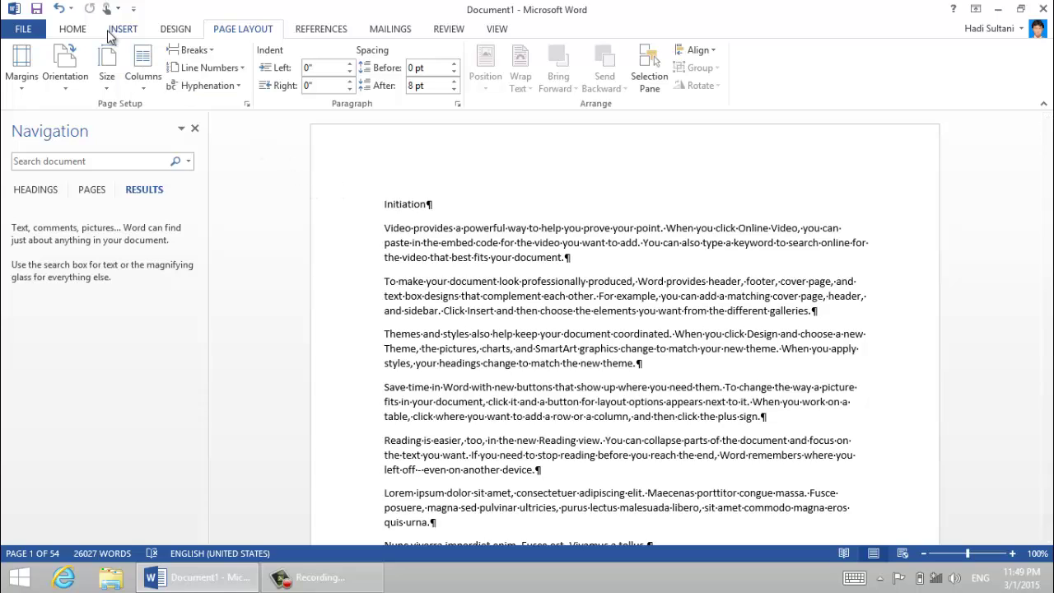
{"action": "double_click", "coordinate": [404, 145]}
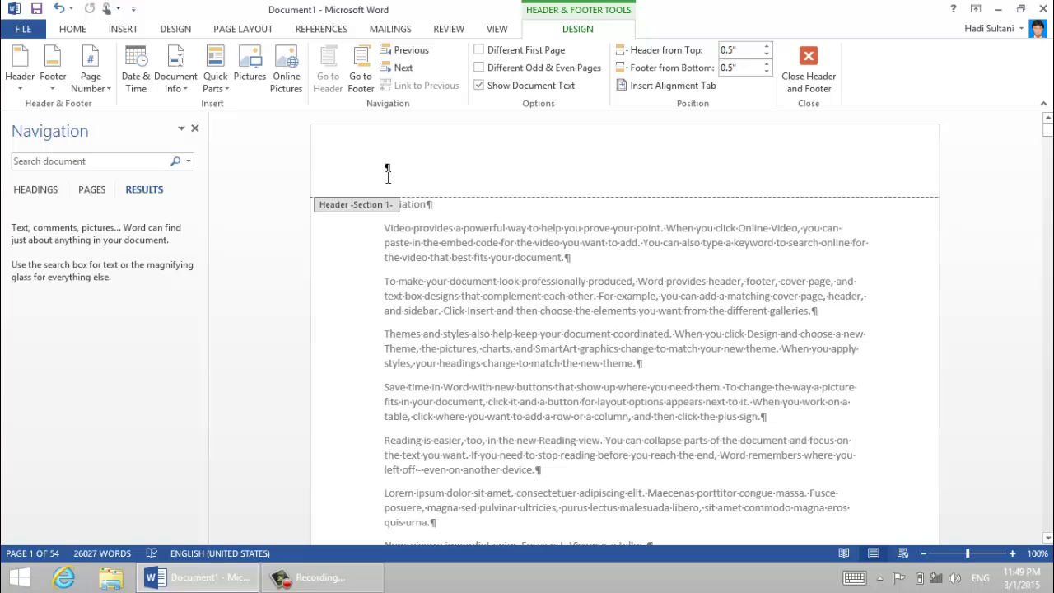
{"action": "type", "text": "Intr"}
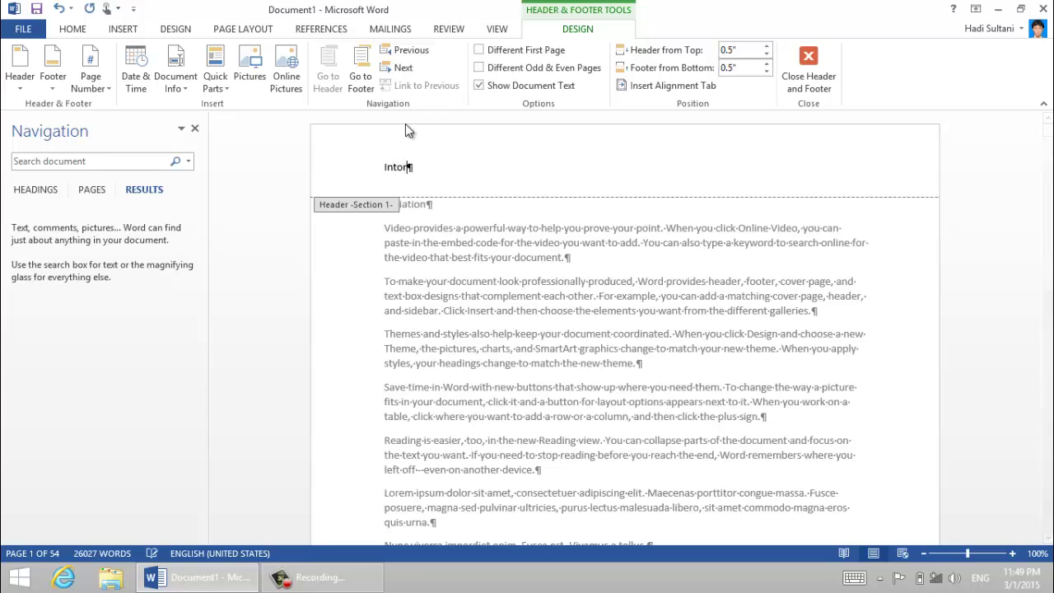
{"action": "type", "text": "oduction"}
{"action": "key", "text": "BackSpace"}
{"action": "key", "text": "BackSpace"}
{"action": "key", "text": "BackSpace"}
{"action": "key", "text": "BackSpace"}
{"action": "key", "text": "BackSpace"}
{"action": "key", "text": "BackSpace"}
{"action": "key", "text": "BackSpace"}
{"action": "key", "text": "BackSpace"}
{"action": "key", "text": "BackSpace"}
{"action": "key", "text": "BackSpace"}
{"action": "key", "text": "BackSpace"}
{"action": "key", "text": "BackSpace"}
Enter "Chapter 1" as the header text of section 1
{"action": "type", "text": "Chapter 1"}
Unlink the section 2 header from the previous section and change its text to "Chapter 2"
{"action": "left_click", "coordinate": [400, 69]}
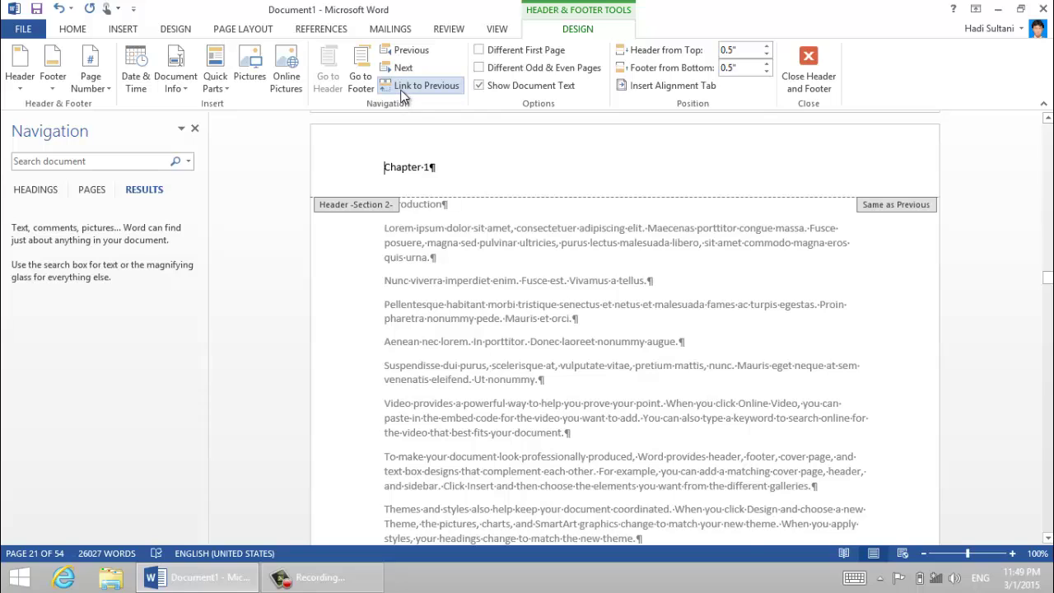
{"action": "left_click", "coordinate": [401, 89]}
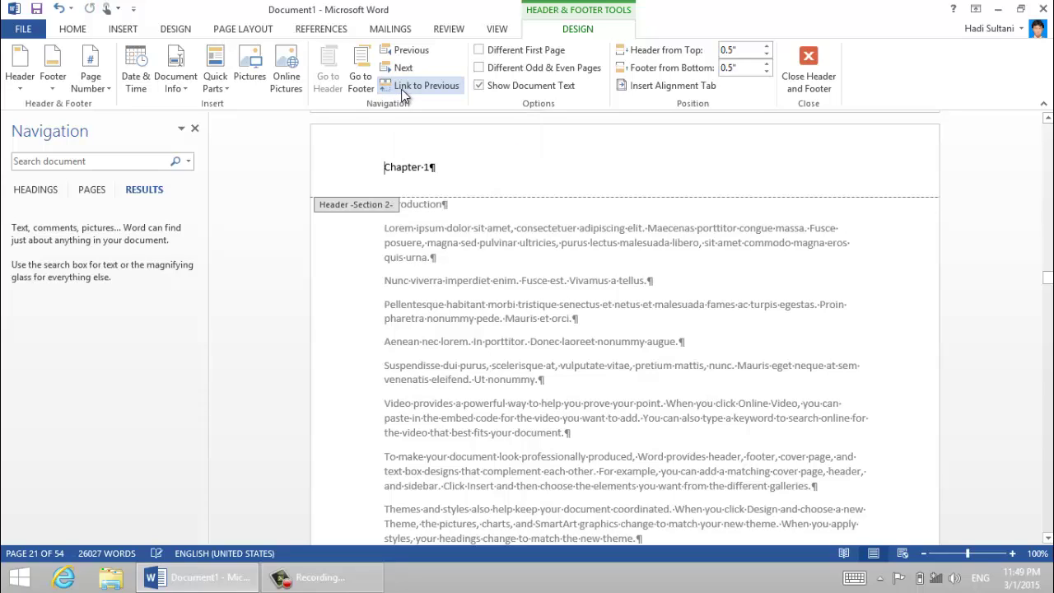
{"action": "double_click", "coordinate": [429, 168]}
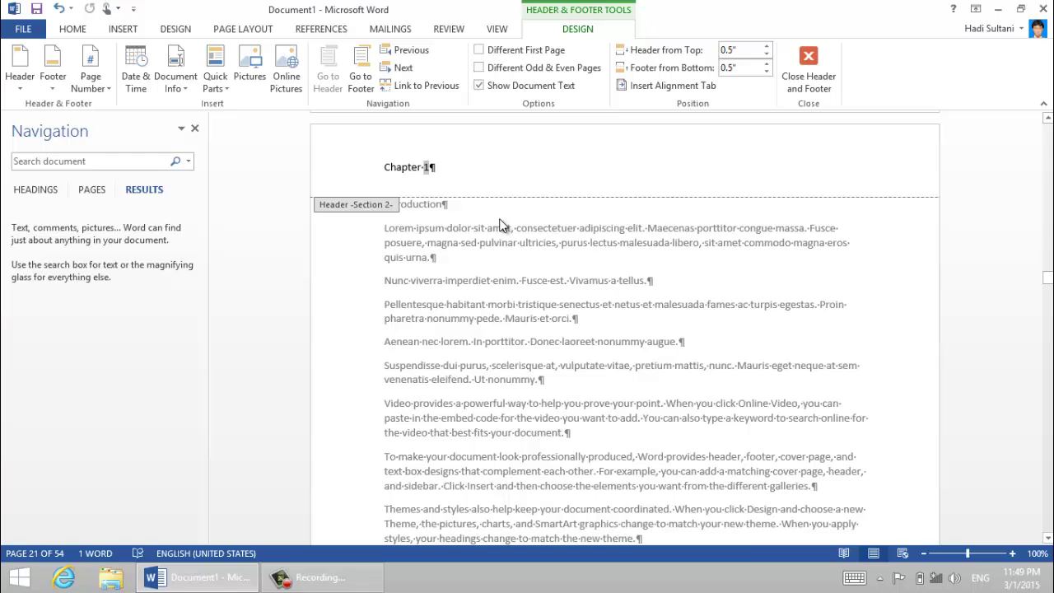
{"action": "type", "text": "2"}
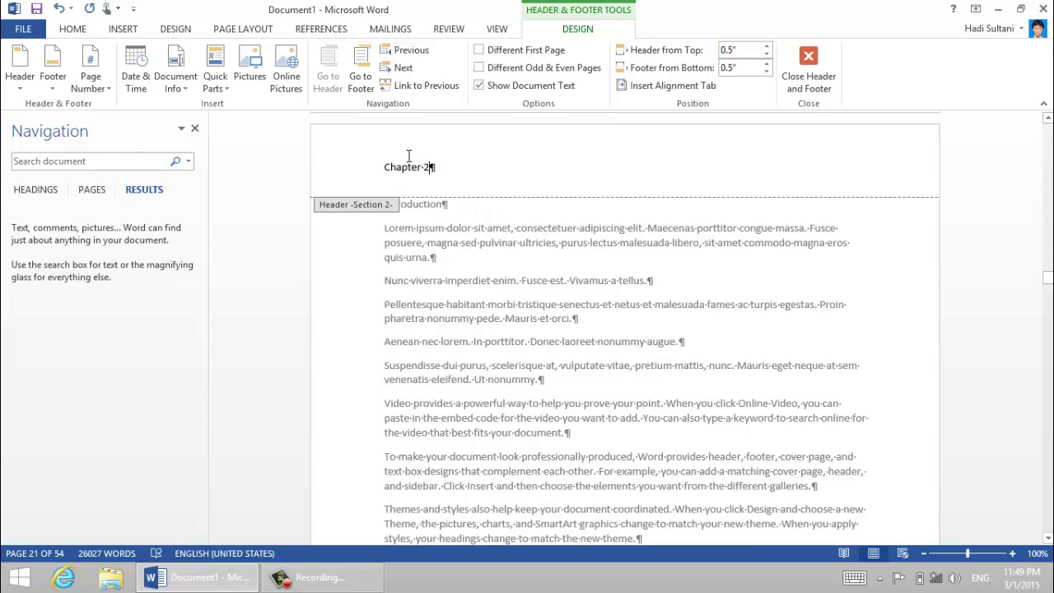
Unlink the section 3 header from the previous section and change its text to "Chapter 3"
{"action": "left_click", "coordinate": [401, 71]}
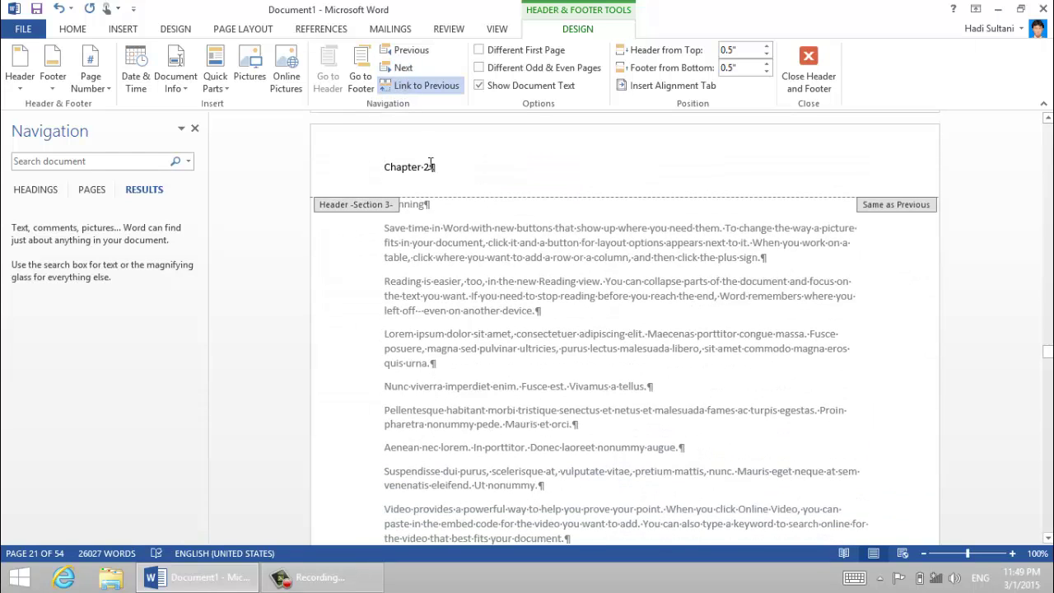
{"action": "left_click", "coordinate": [401, 85]}
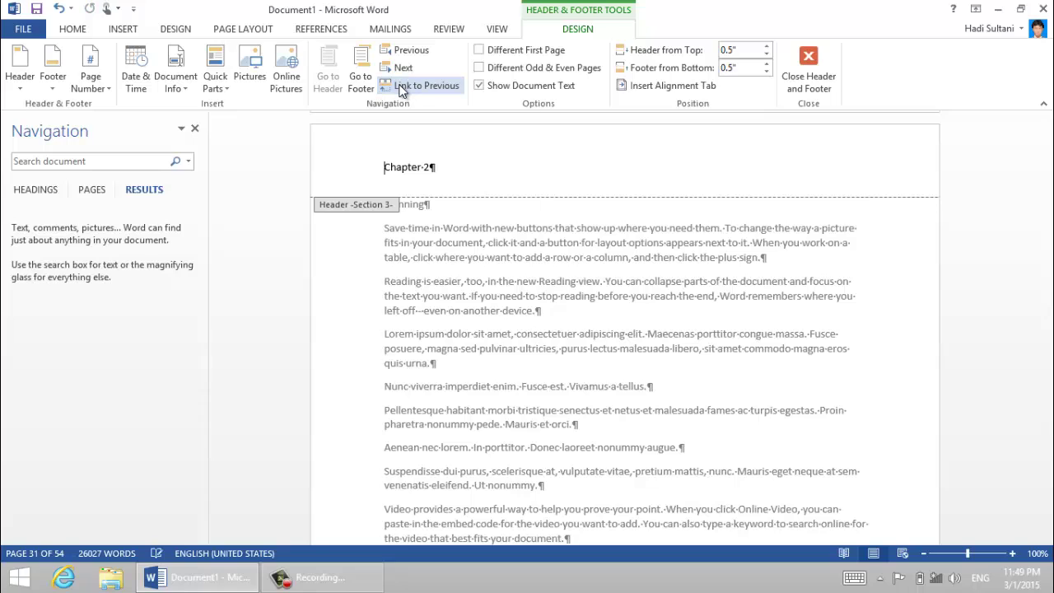
{"action": "double_click", "coordinate": [429, 167]}
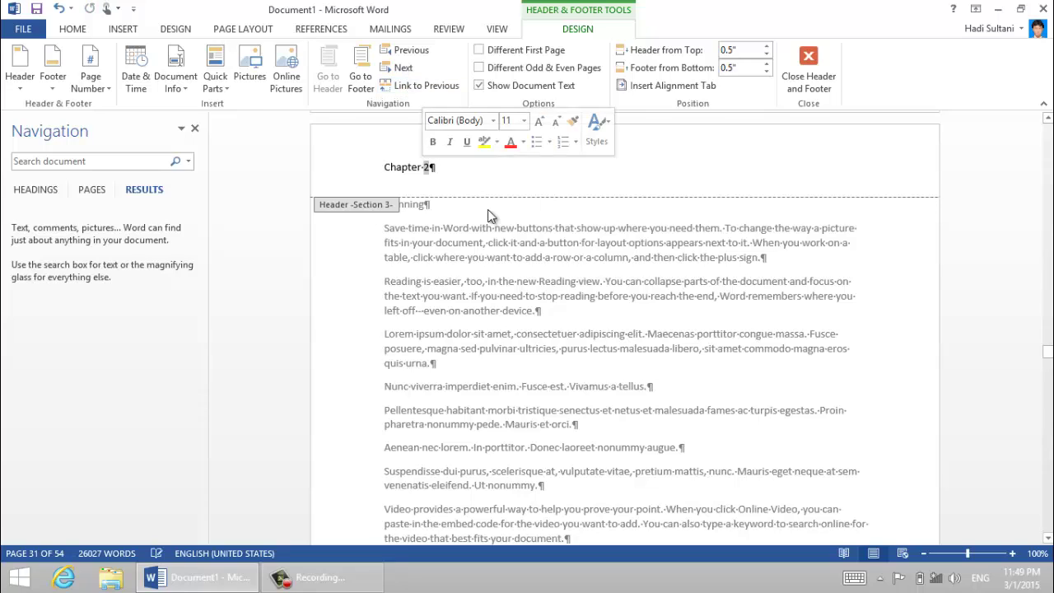
{"action": "type", "text": "3"}
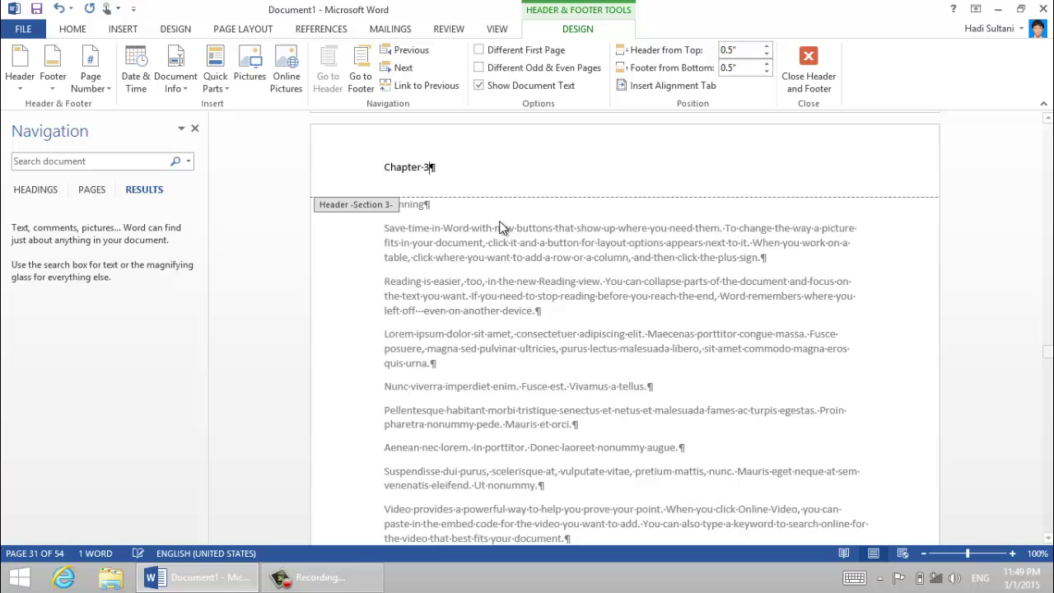
Change the section 4 header text to "Chapter 4" and unlink it from the previous section, closing header editing
{"action": "left_click", "coordinate": [391, 71]}
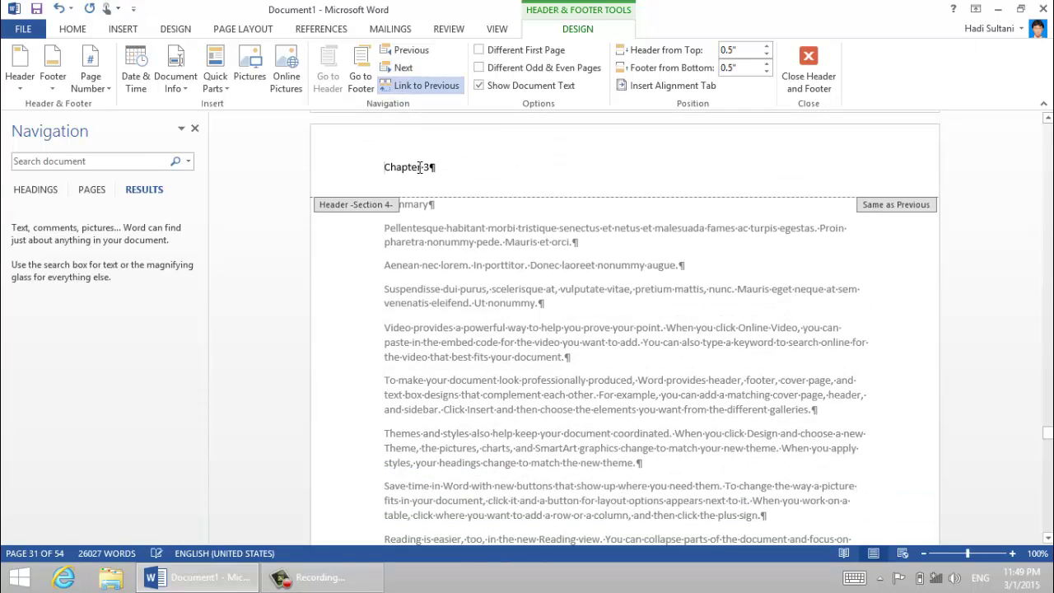
{"action": "double_click", "coordinate": [429, 168]}
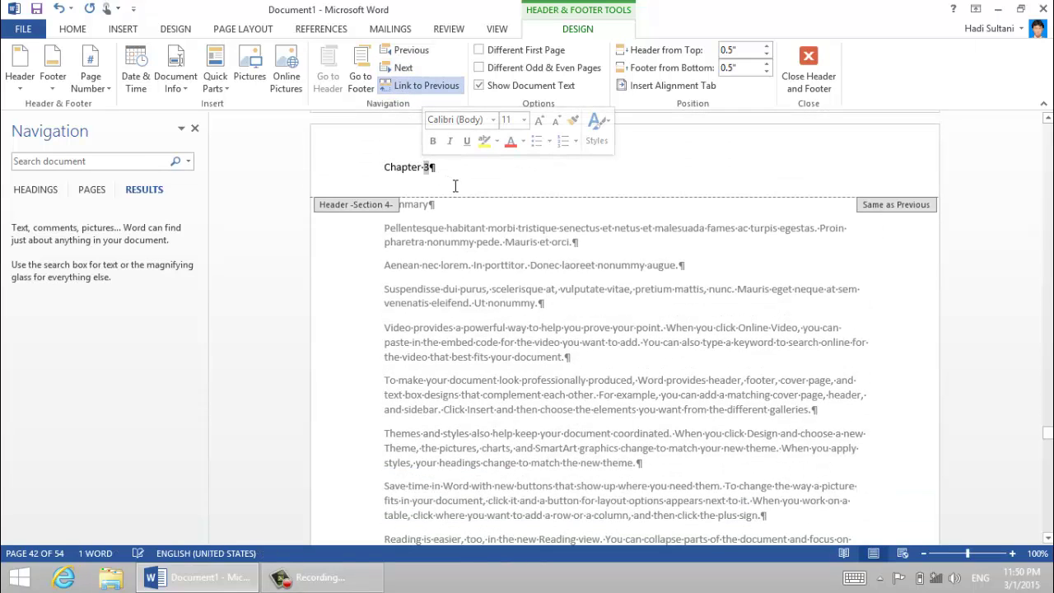
{"action": "type", "text": "4"}
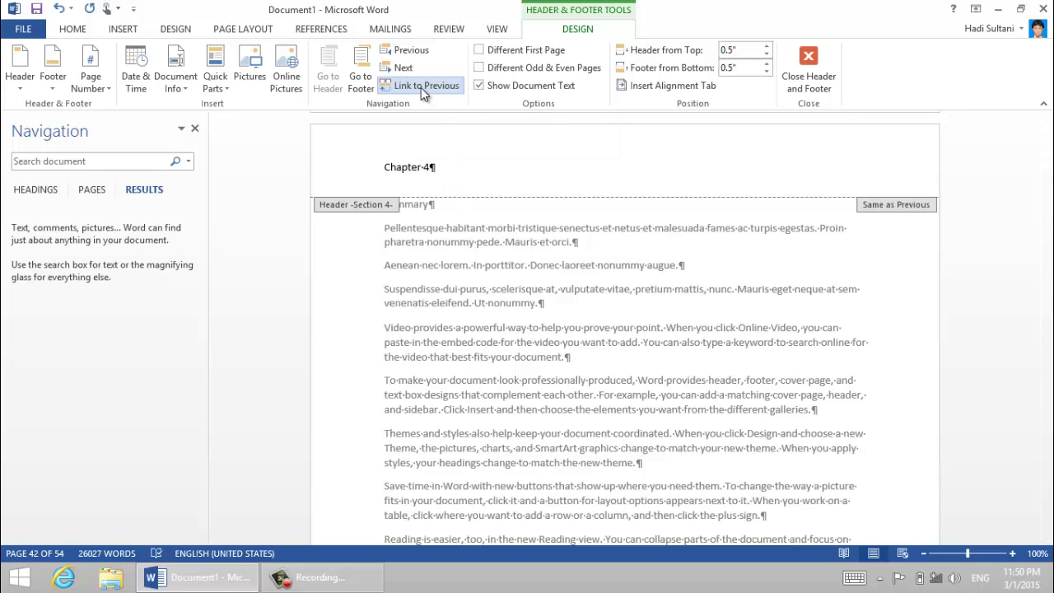
{"action": "left_click", "coordinate": [421, 87]}
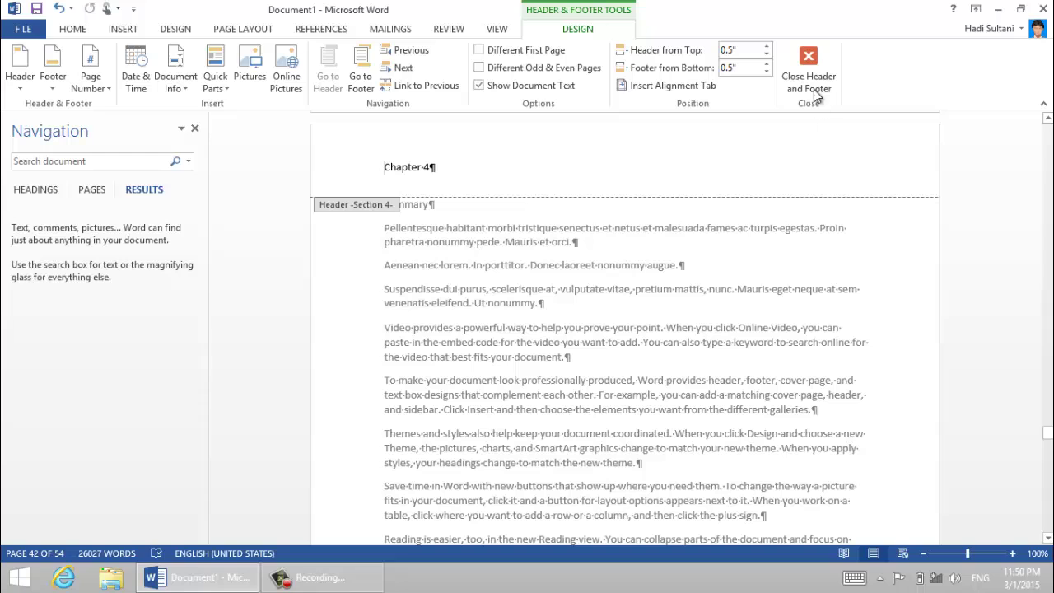
{"action": "left_click", "coordinate": [803, 65]}
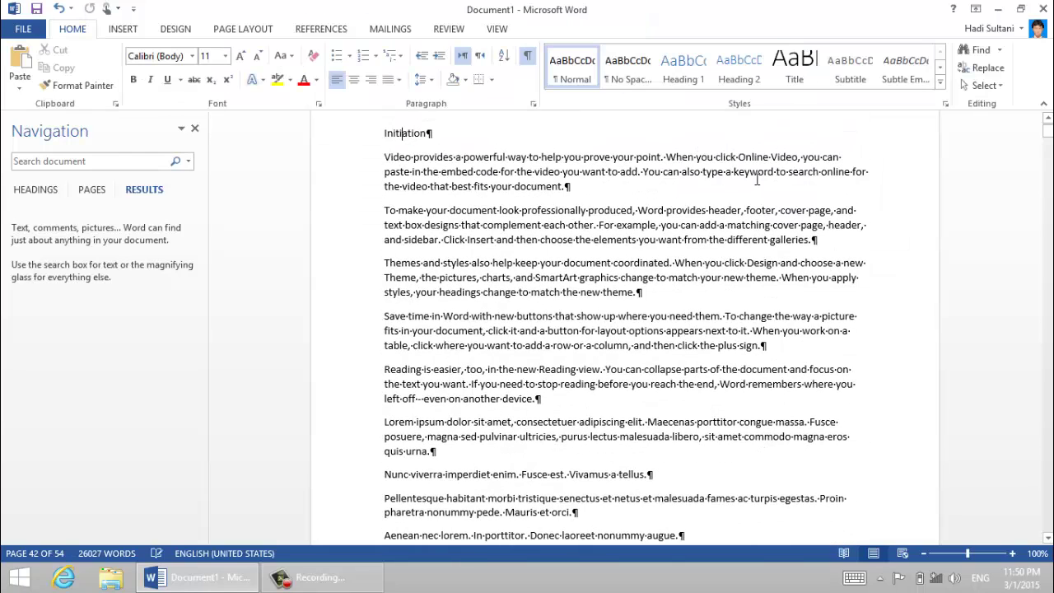
Apply the Heading 1 style to the title "Initiation" on the first page
{"action": "scroll", "coordinate": [1047, 136], "scroll_direction": "up", "scroll_amount": 2}
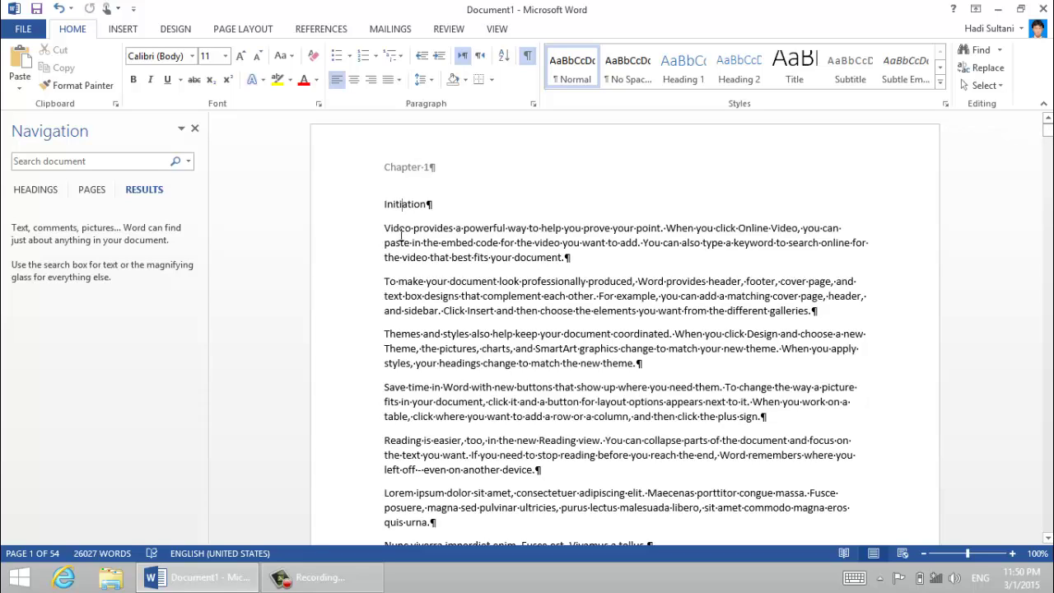
{"action": "double_click", "coordinate": [405, 205]}
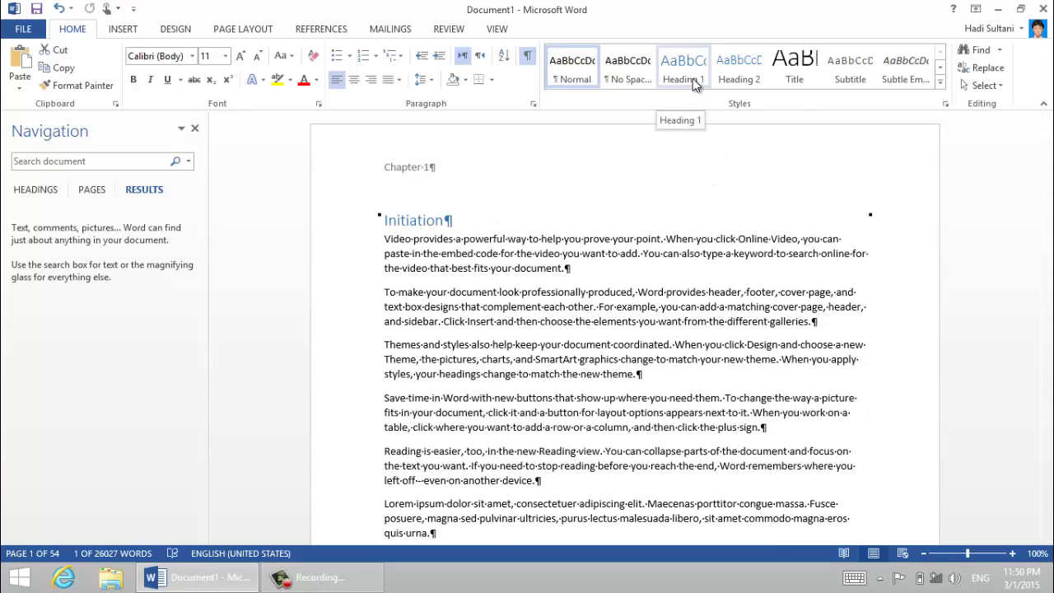
{"action": "left_click", "coordinate": [692, 79]}
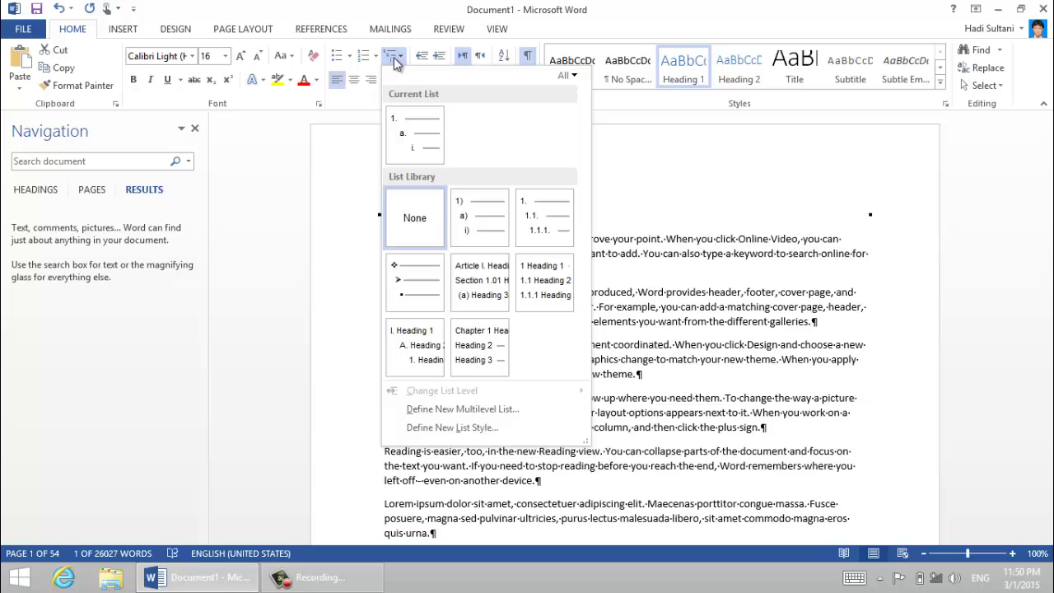
Try the built-in multilevel list starting with "Chapter 1" on the "Initiation" heading and undo it
{"action": "mouse_move", "coordinate": [476, 355]}
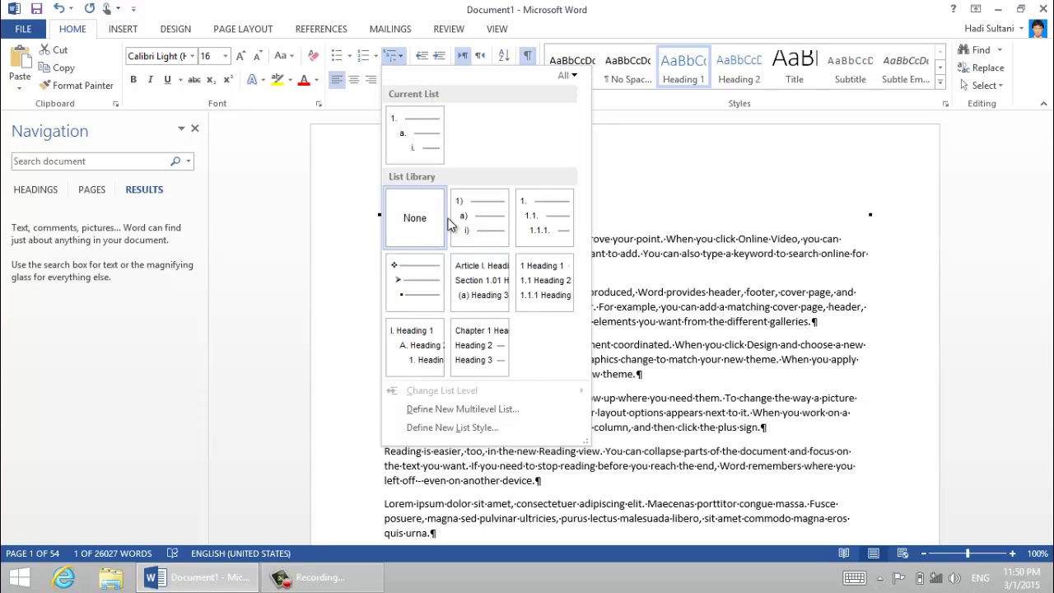
{"action": "left_click", "coordinate": [476, 354]}
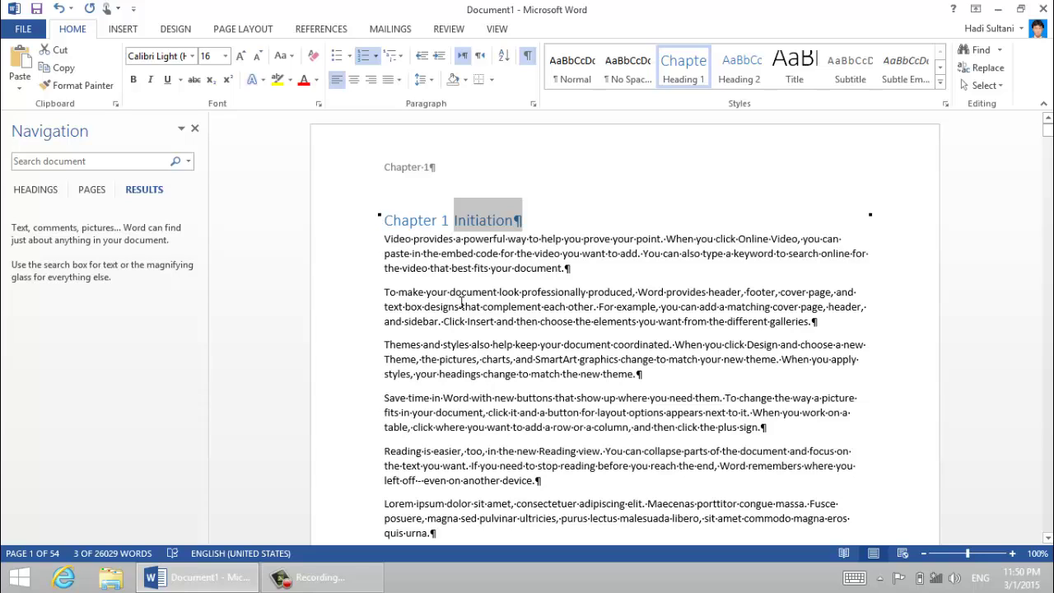
{"action": "mouse_move", "coordinate": [400, 235]}
{"action": "key", "text": "ctrl+z"}
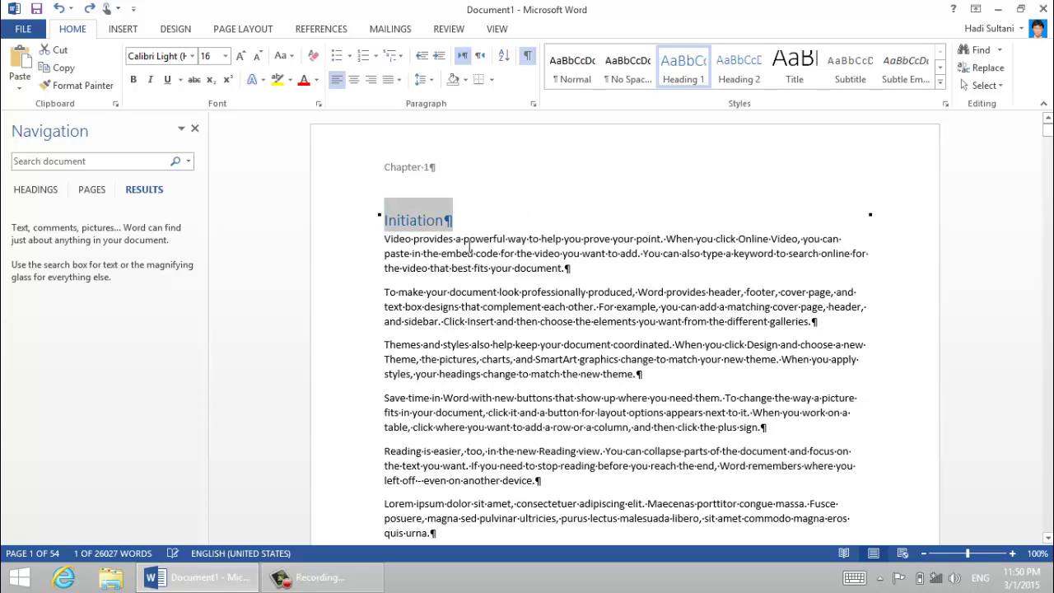
Define a new multilevel list whose level 1 number format is "Chapter 1:", followed by a space
{"action": "left_click", "coordinate": [392, 56]}
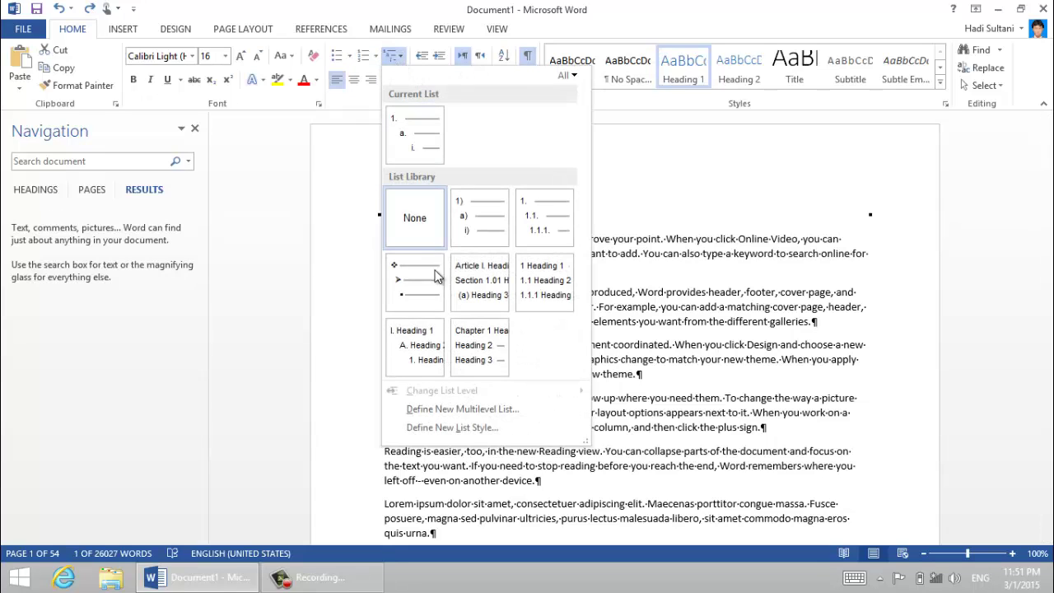
{"action": "left_click", "coordinate": [453, 410]}
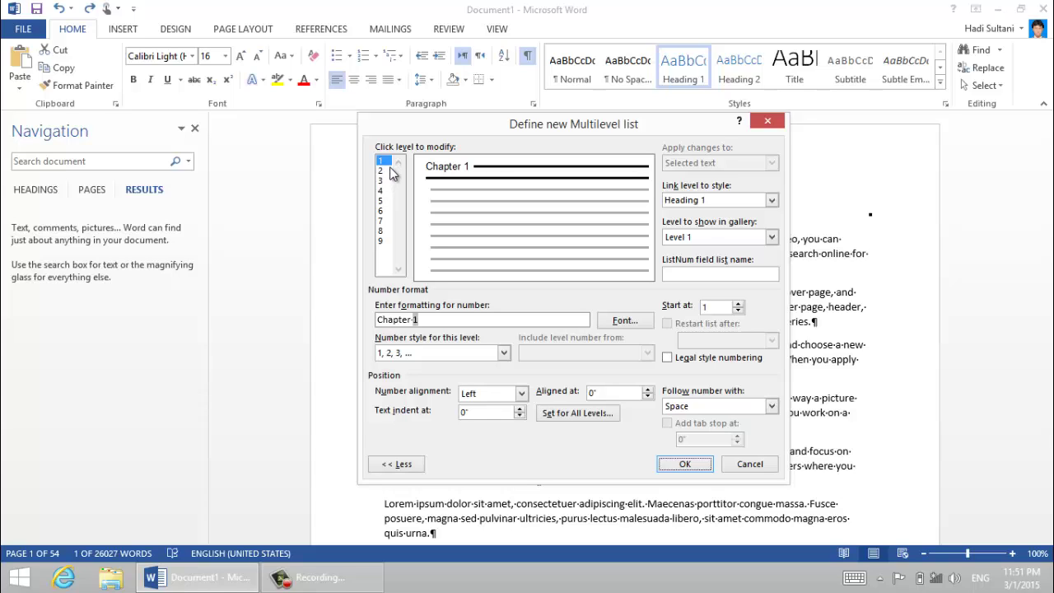
{"action": "left_click", "coordinate": [435, 319]}
{"action": "left_click", "coordinate": [409, 464]}
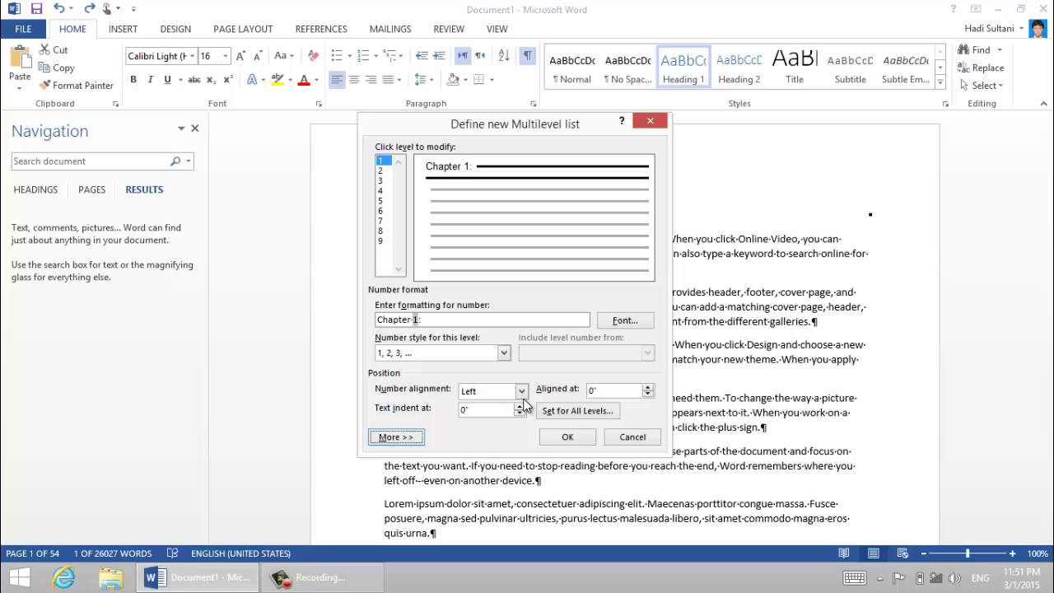
{"action": "left_click", "coordinate": [403, 441]}
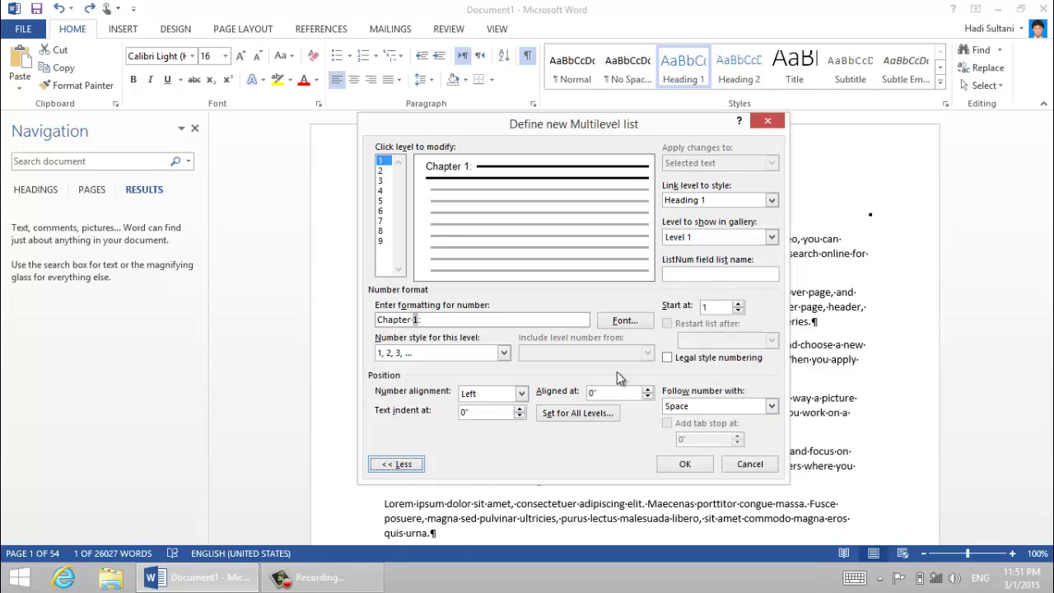
{"action": "left_click", "coordinate": [708, 409]}
{"action": "left_click", "coordinate": [708, 408]}
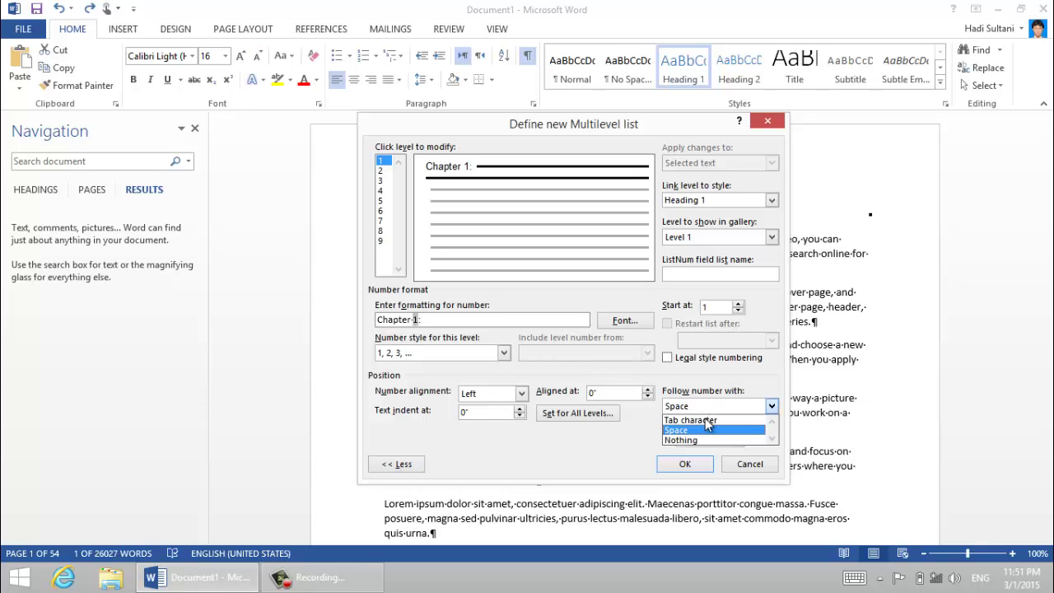
{"action": "left_click", "coordinate": [692, 428]}
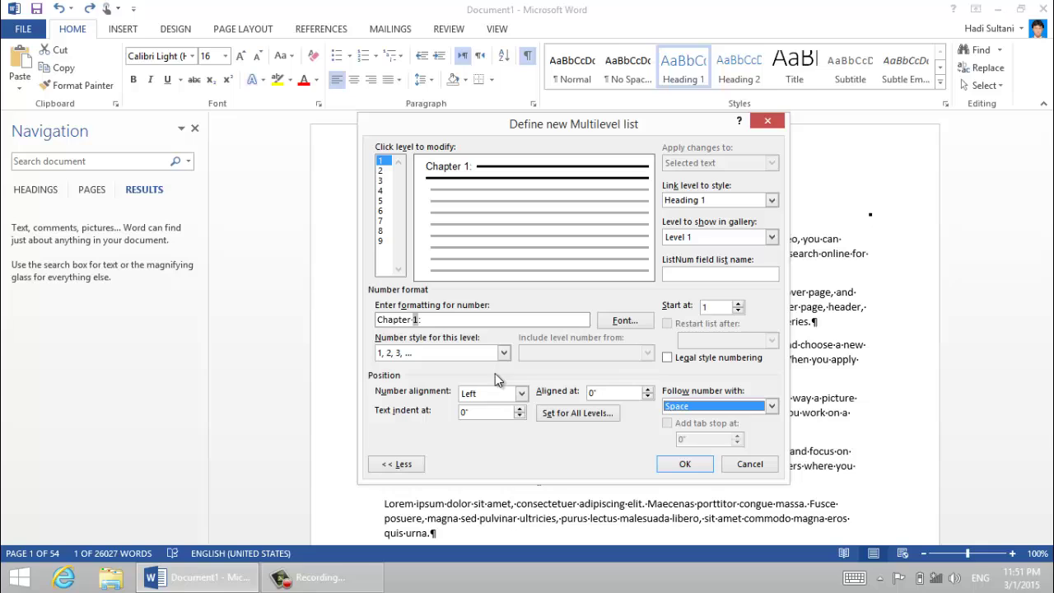
Build the level 2 number format as "1.1" from the level 1 number, a period and the 1, 2, 3 number style
{"action": "left_click", "coordinate": [380, 170]}
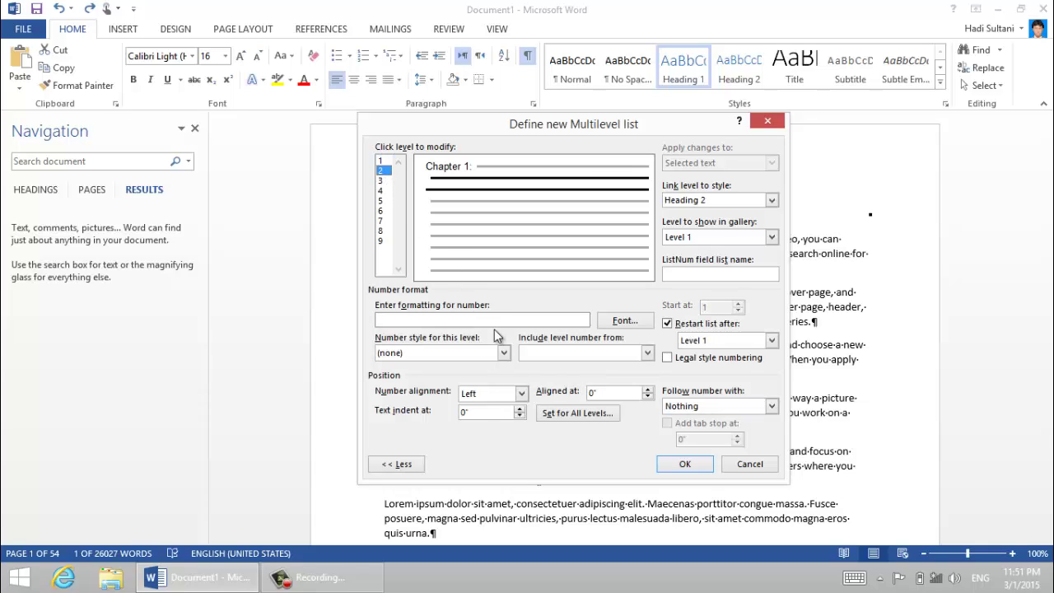
{"action": "left_click", "coordinate": [645, 353]}
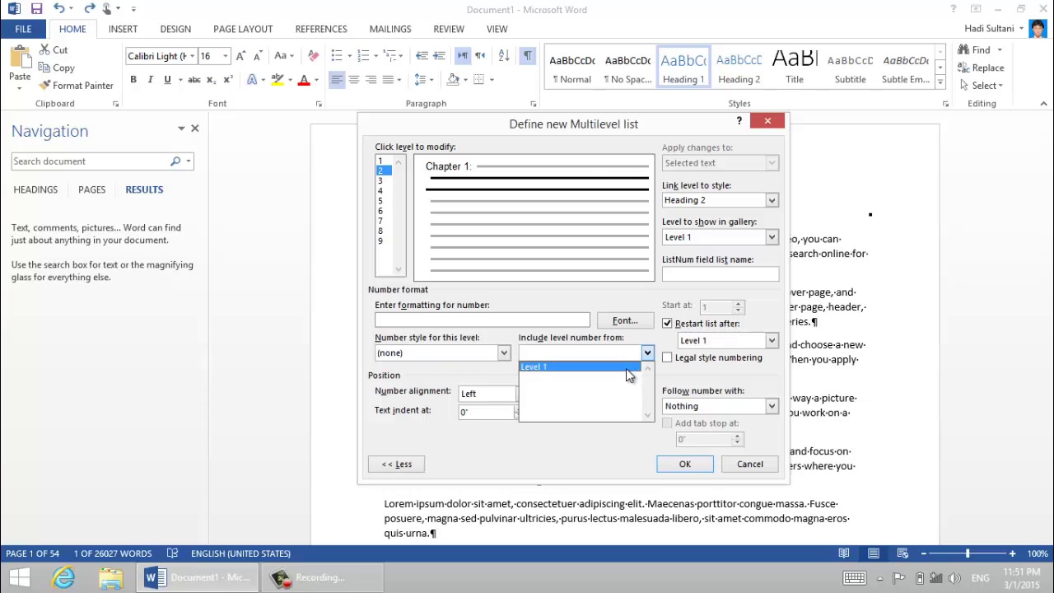
{"action": "left_click", "coordinate": [626, 367]}
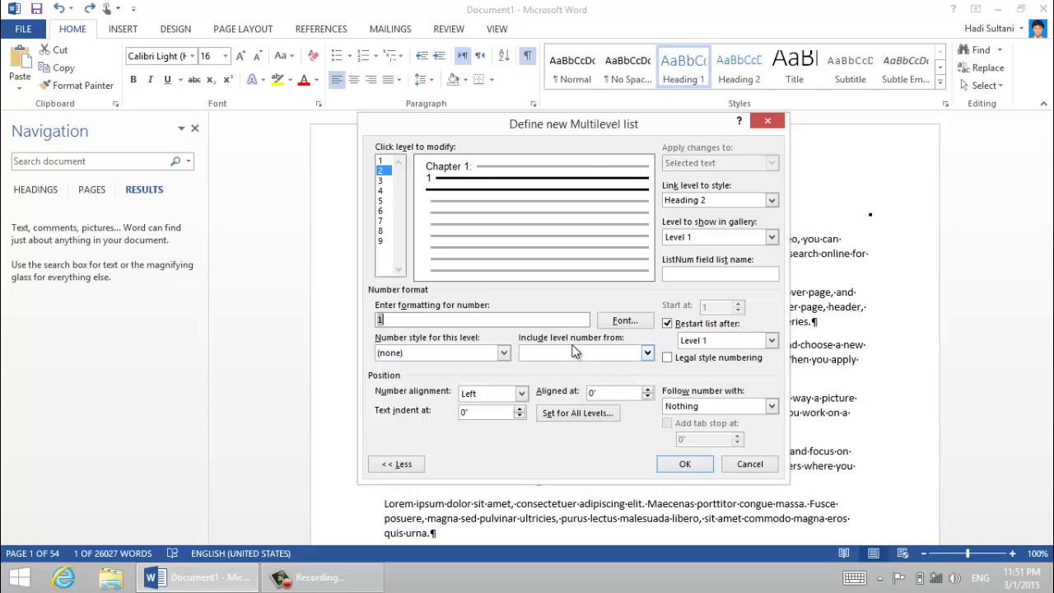
{"action": "key", "text": "shift+Left"}
{"action": "type", "text": "."}
{"action": "left_click", "coordinate": [646, 352]}
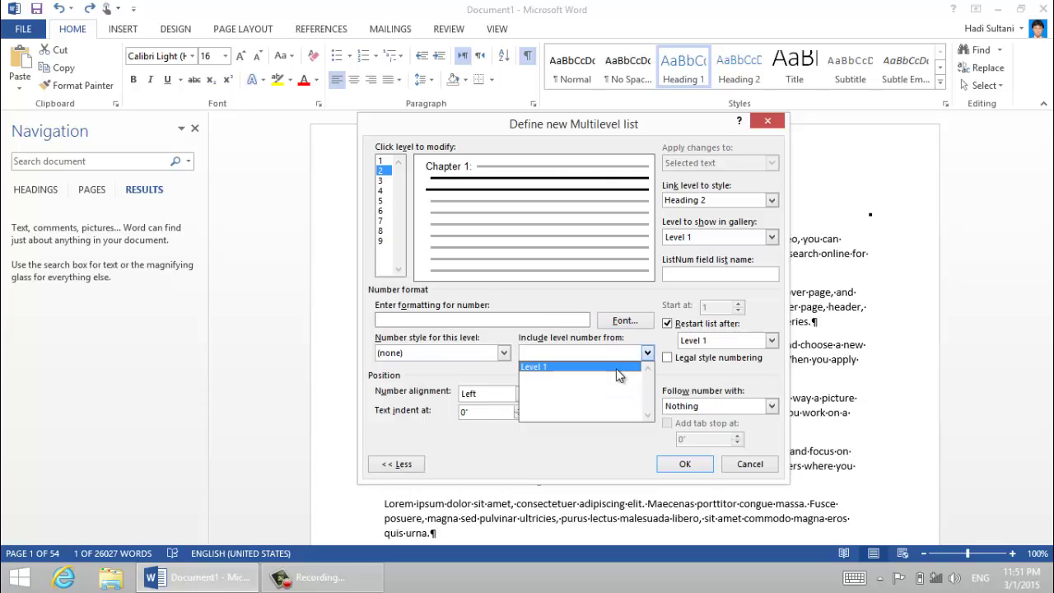
{"action": "left_click", "coordinate": [615, 368]}
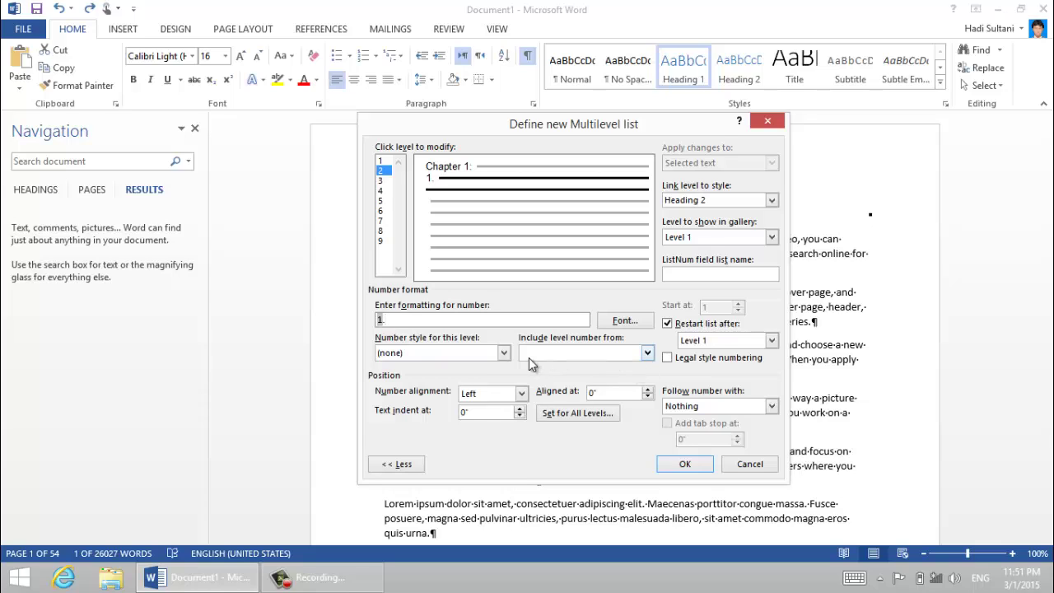
{"action": "left_click", "coordinate": [504, 353]}
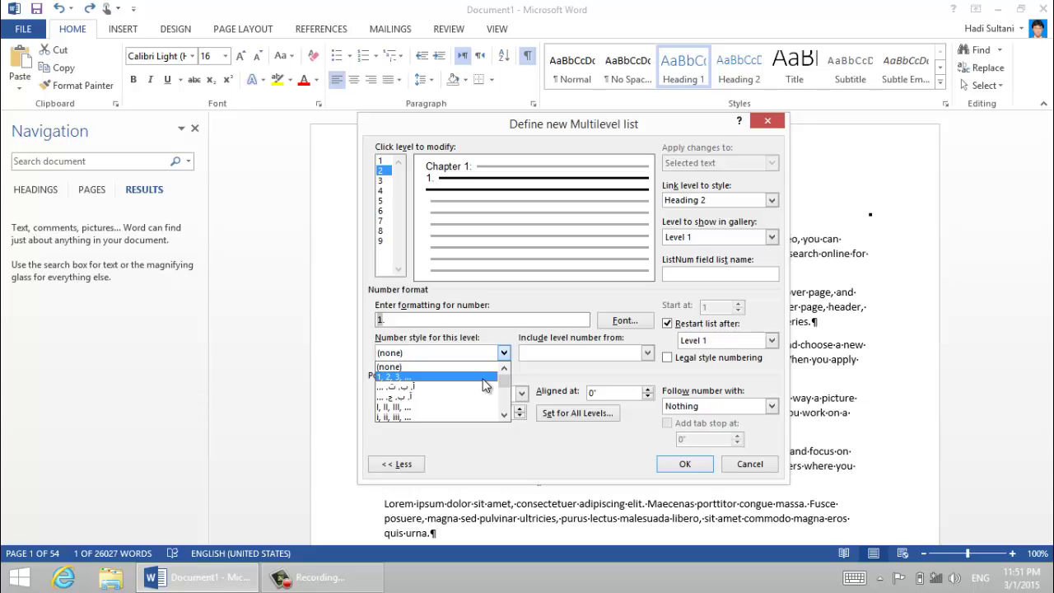
{"action": "left_click", "coordinate": [484, 385]}
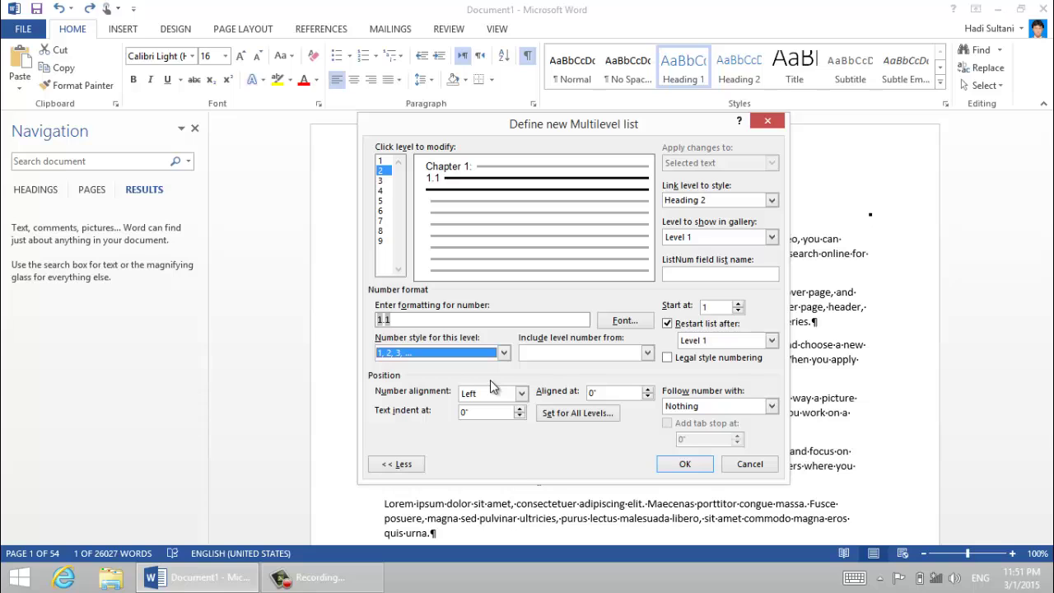
Add a colon to the end of the level 2 number format and follow the number with a space
{"action": "key", "text": "alt+Down"}
{"action": "left_click", "coordinate": [492, 319]}
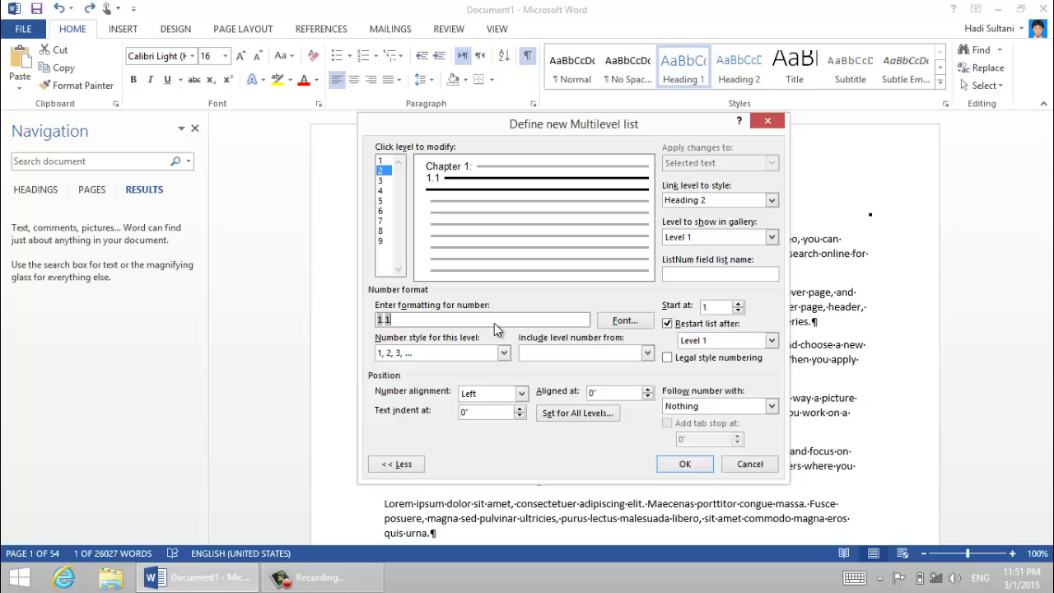
{"action": "type", "text": ":"}
{"action": "left_click", "coordinate": [703, 405]}
{"action": "left_click", "coordinate": [703, 428]}
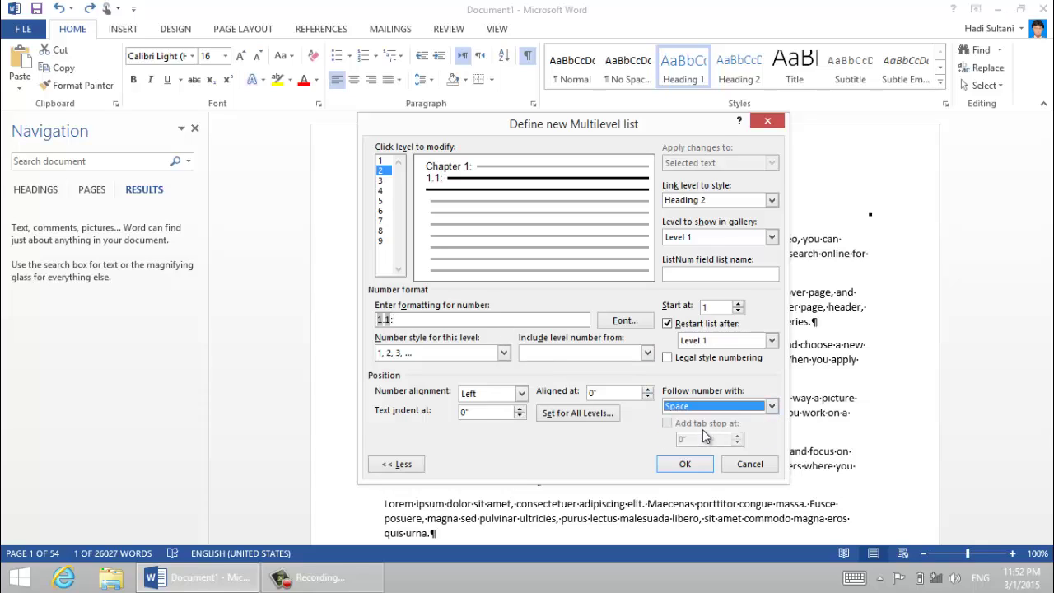
Build the level 3 number format as "1.1.1" from the level 1 and level 2 numbers and the 1, 2, 3 number style, separated by periods
{"action": "left_click", "coordinate": [380, 179]}
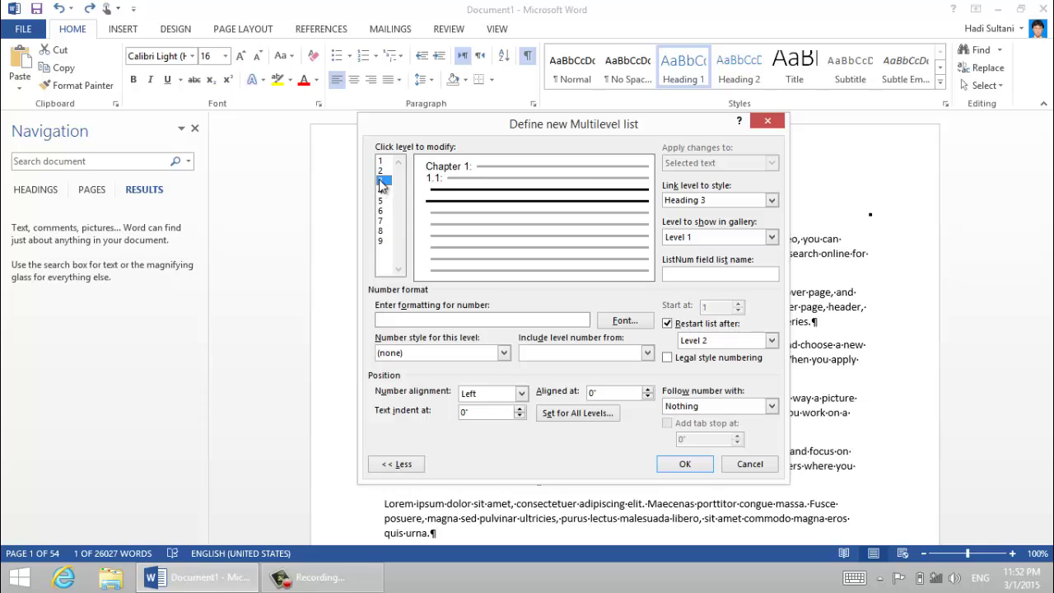
{"action": "left_click", "coordinate": [638, 353]}
{"action": "left_click", "coordinate": [624, 368]}
{"action": "type", "text": "."}
{"action": "left_click", "coordinate": [564, 356]}
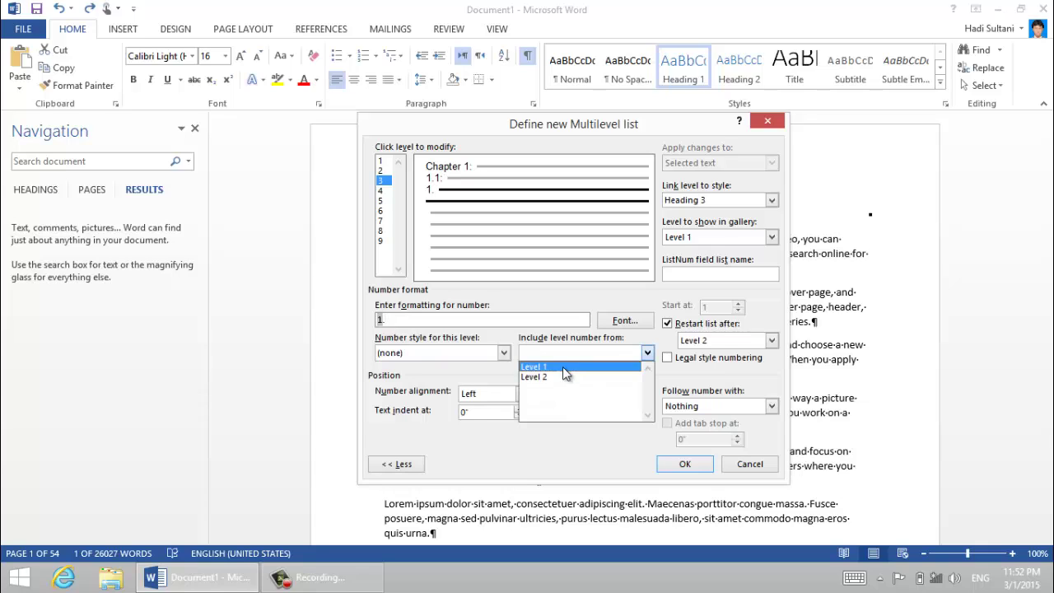
{"action": "left_click", "coordinate": [560, 375]}
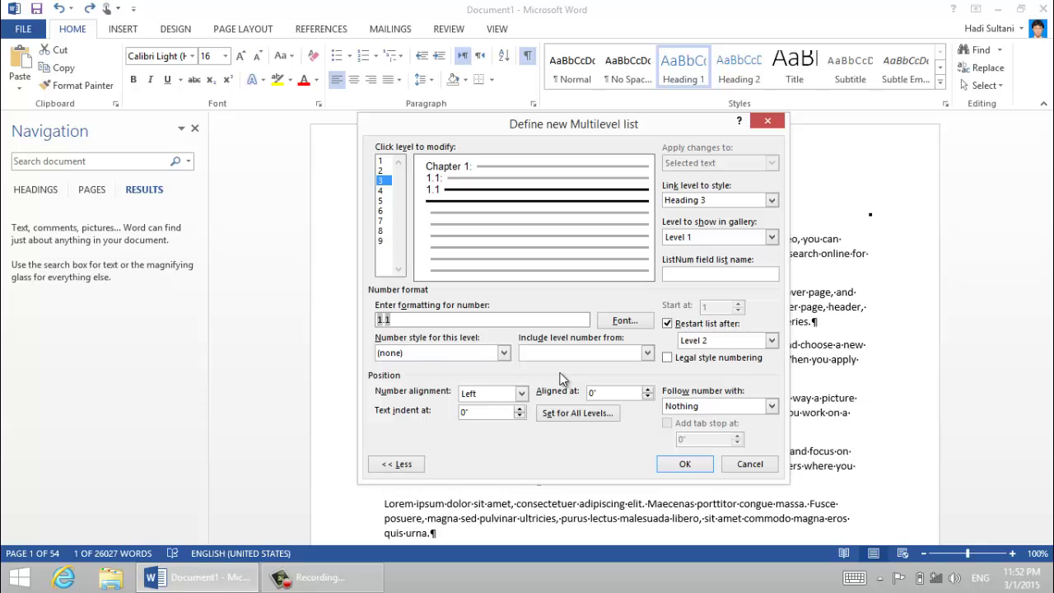
{"action": "left_click", "coordinate": [502, 353]}
{"action": "left_click", "coordinate": [489, 379]}
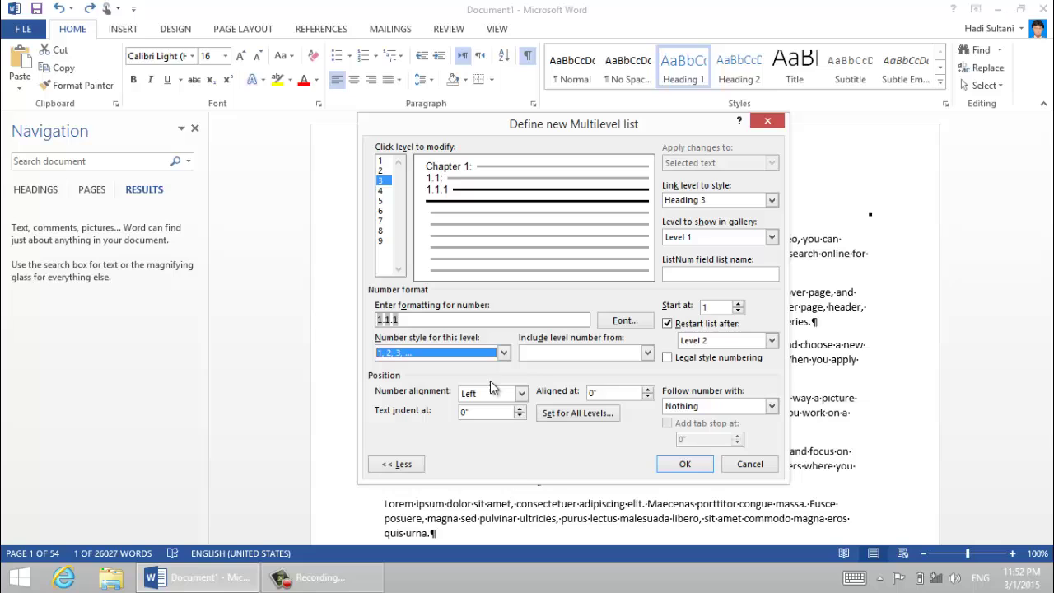
Follow the level 3 number with a space, end its format with a colon, and apply the multilevel list to the heading
{"action": "left_click", "coordinate": [712, 406]}
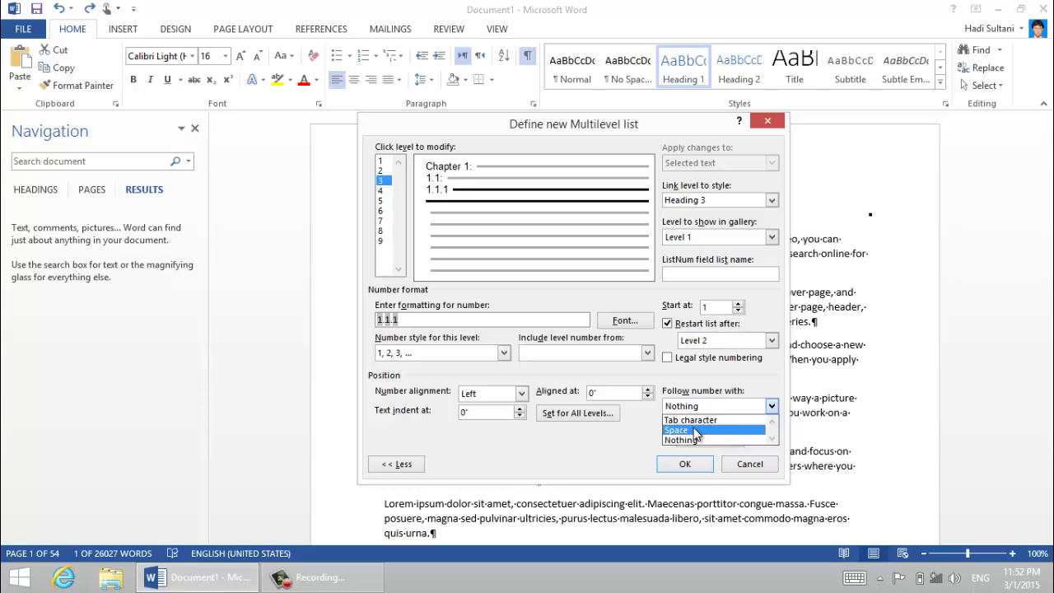
{"action": "left_click", "coordinate": [537, 321]}
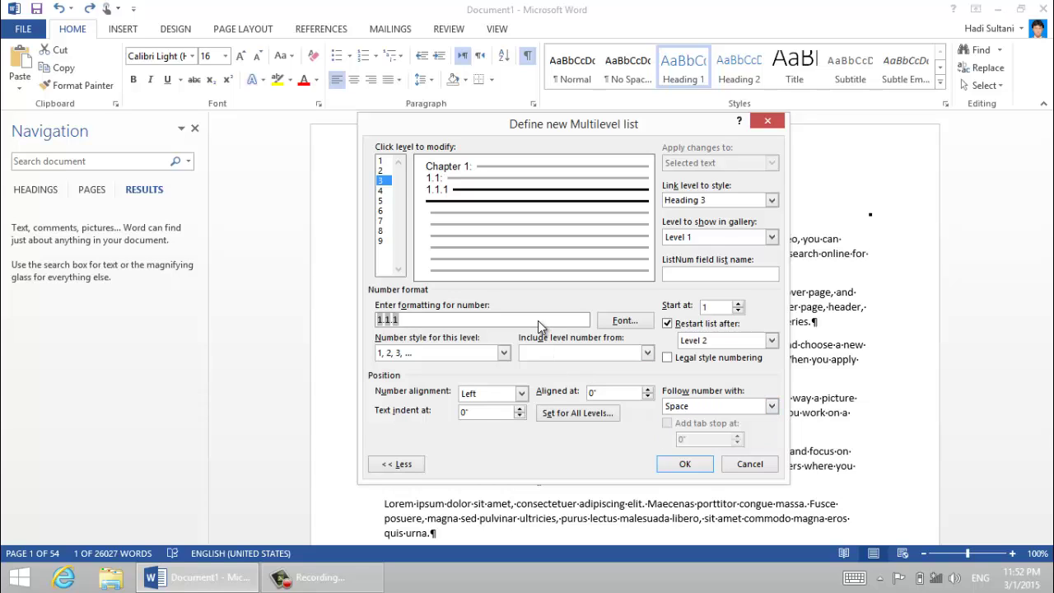
{"action": "type", "text": ":"}
{"action": "left_click", "coordinate": [685, 465]}
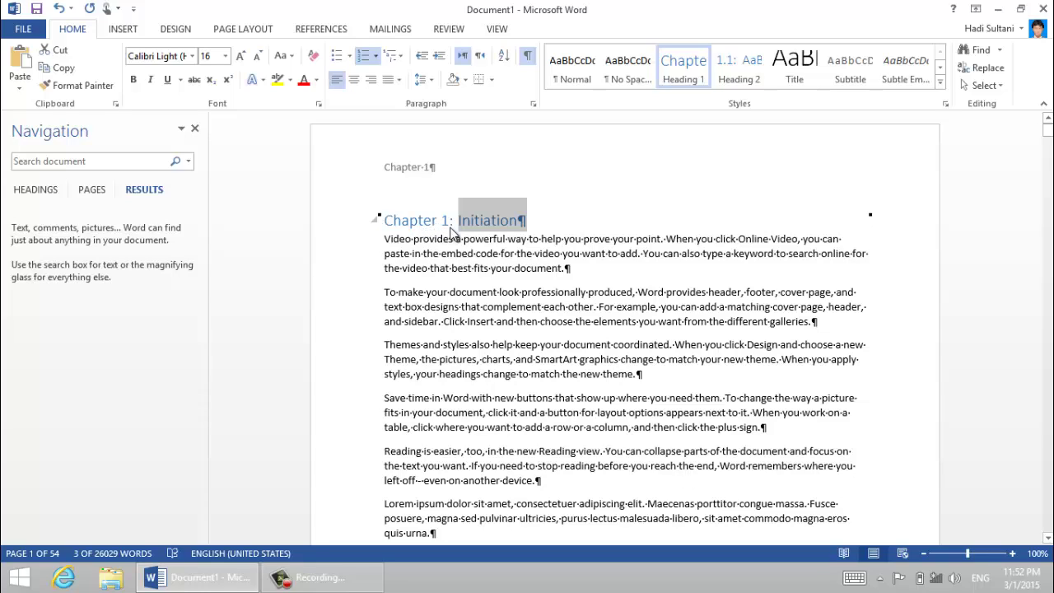
Search the document for "section"
{"action": "left_click", "coordinate": [121, 162]}
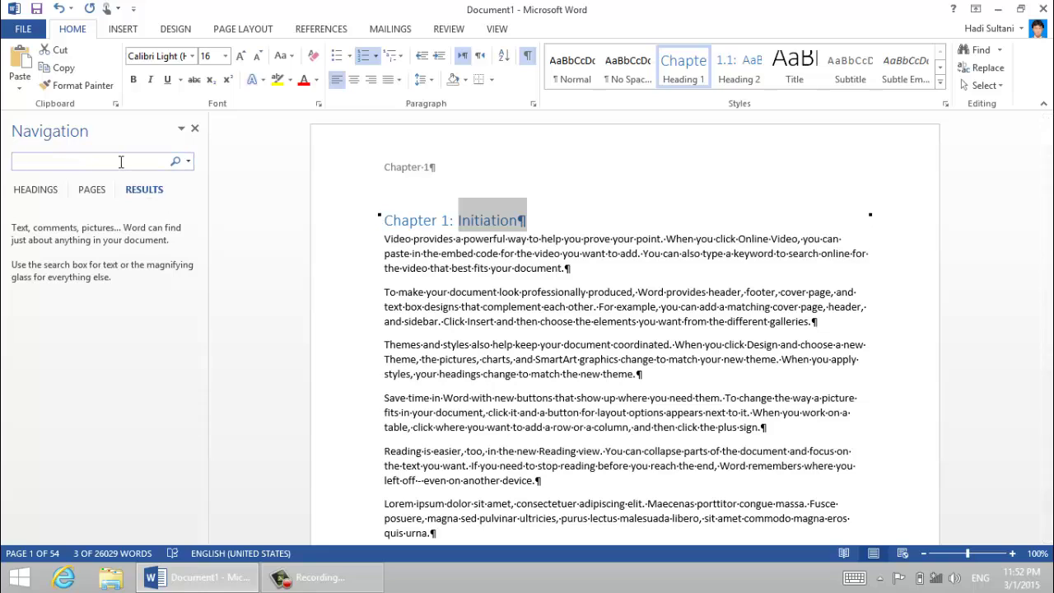
{"action": "type", "text": "section"}
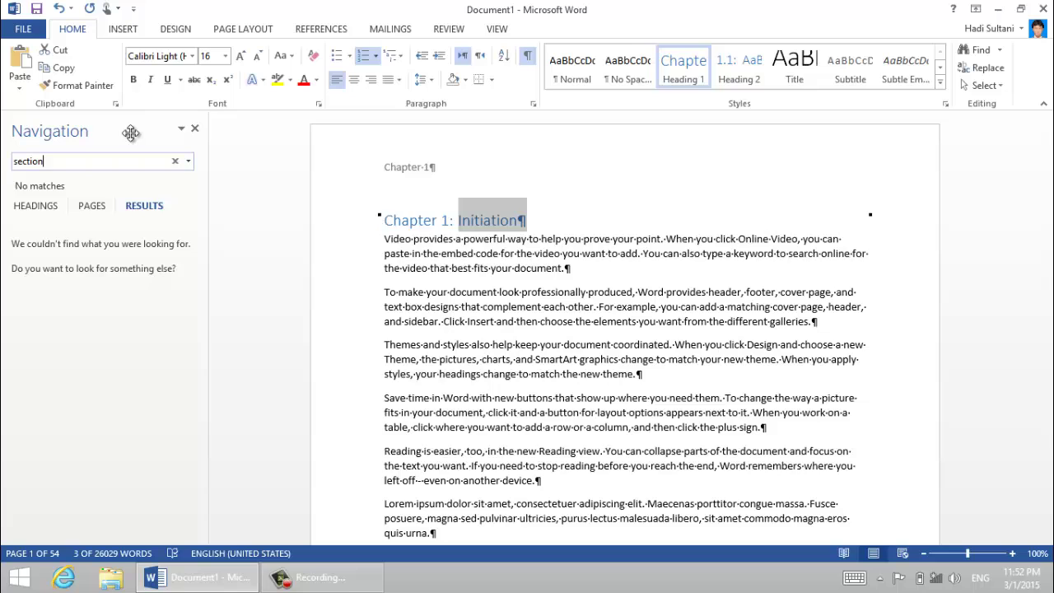
Apply the Heading 2 style to the "Section one" line in the Initiation chapter
{"action": "left_click", "coordinate": [455, 206]}
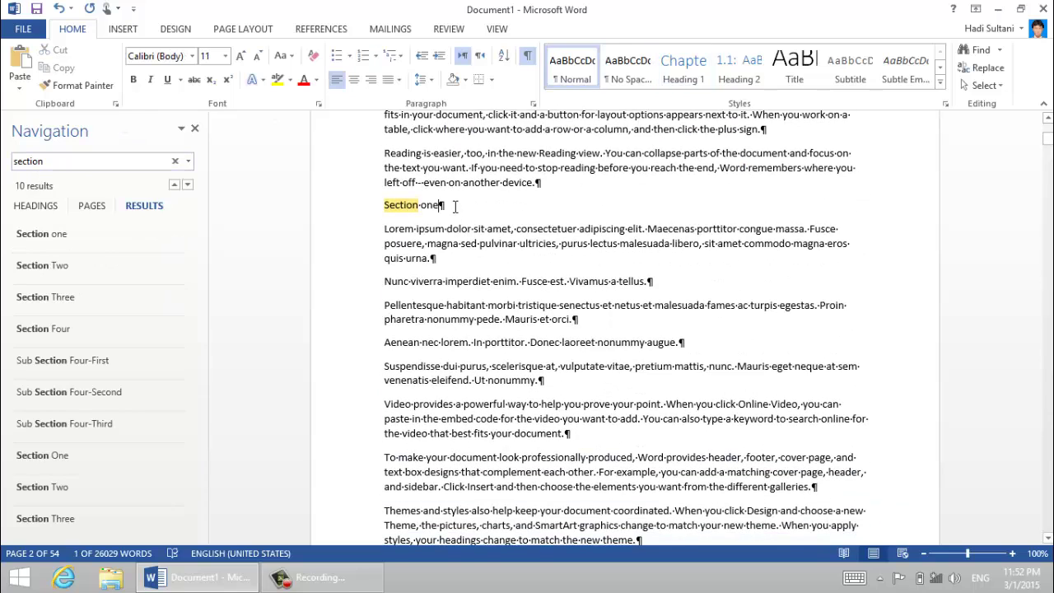
{"action": "left_click_drag", "start_coordinate": [455, 205], "coordinate": [383, 206]}
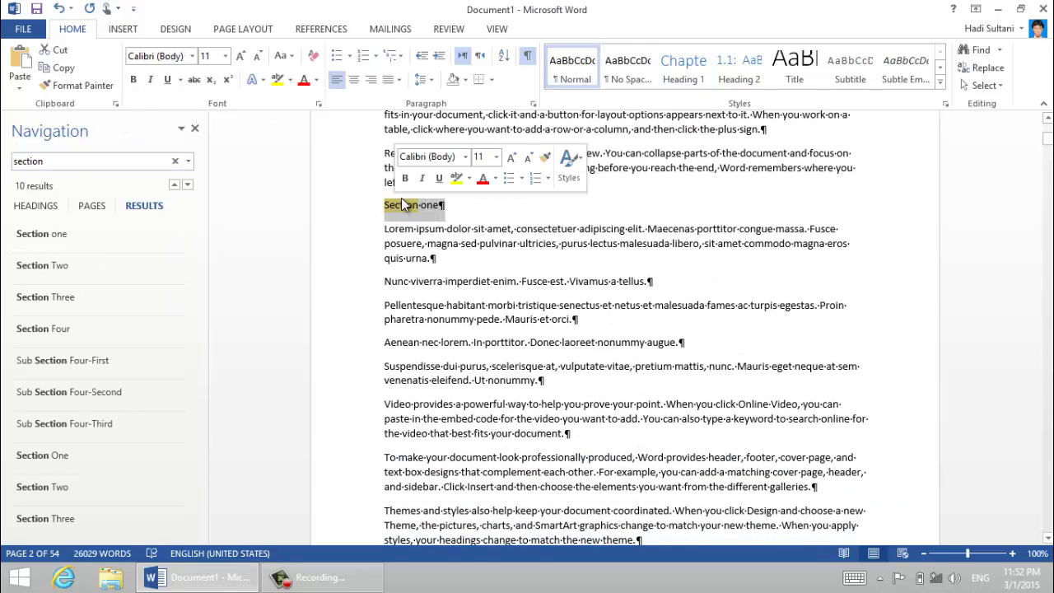
{"action": "left_click", "coordinate": [737, 70]}
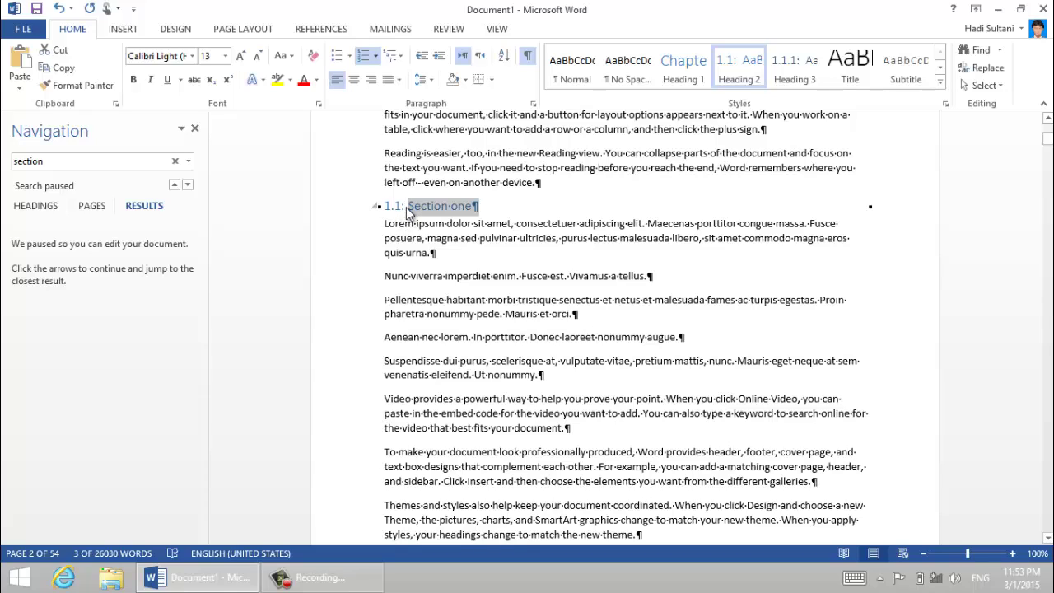
{"action": "left_click", "coordinate": [485, 209]}
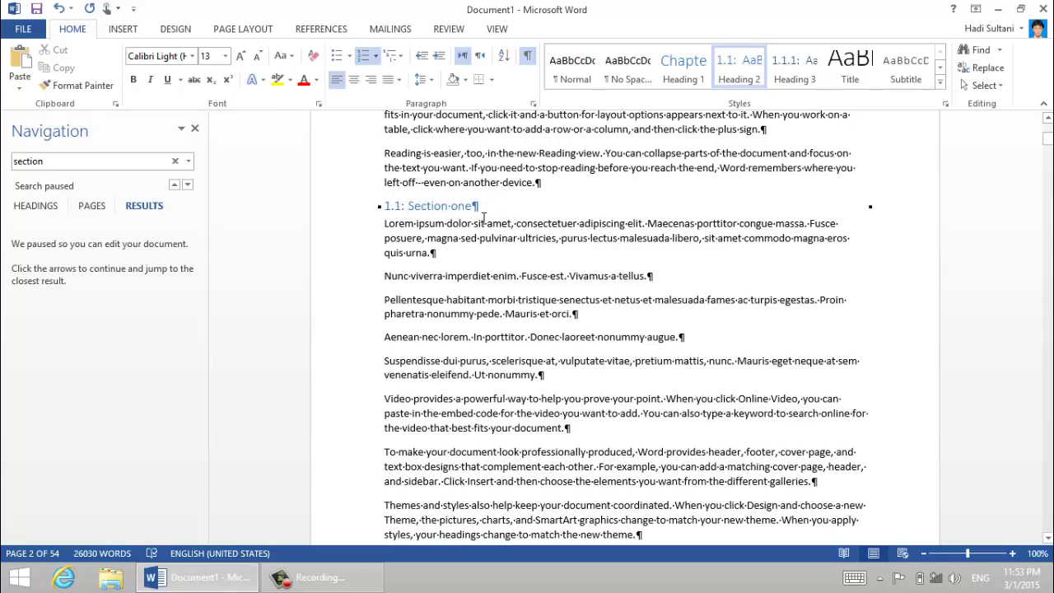
{"action": "left_click", "coordinate": [468, 228]}
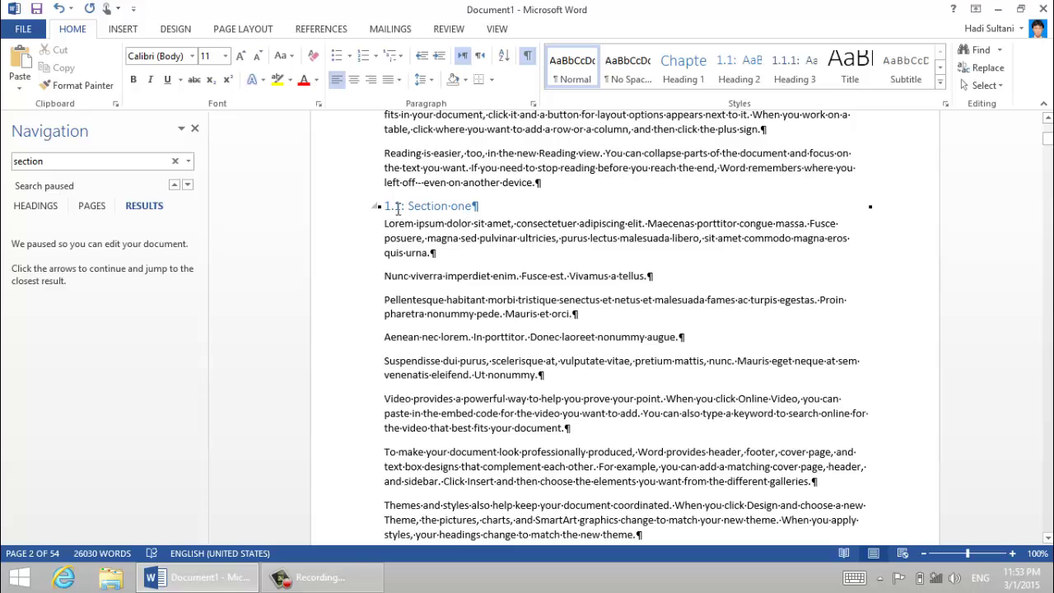
Search for "section" again and apply the Heading 2 style to the "Section Two" line in Chapter 1
{"action": "left_click", "coordinate": [122, 162]}
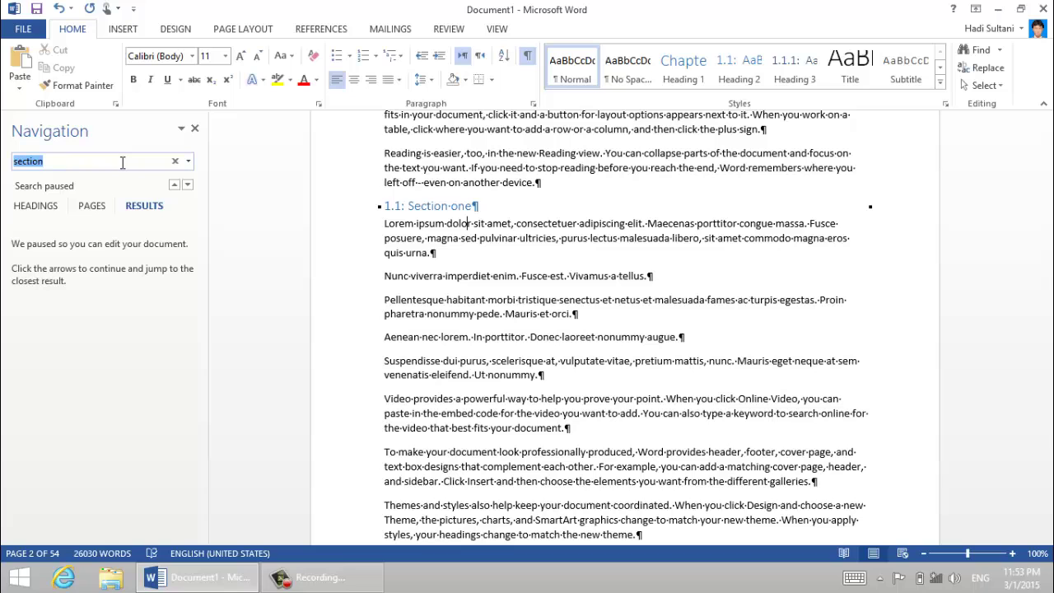
{"action": "type", "text": "section"}
{"action": "key", "text": "Return"}
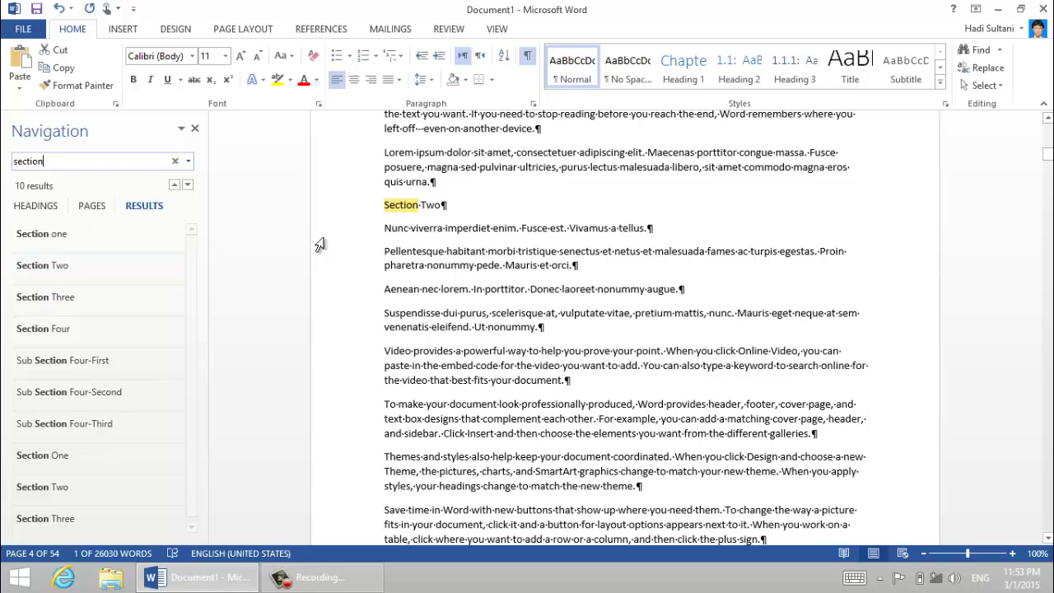
{"action": "left_click_drag", "start_coordinate": [411, 212], "coordinate": [387, 209]}
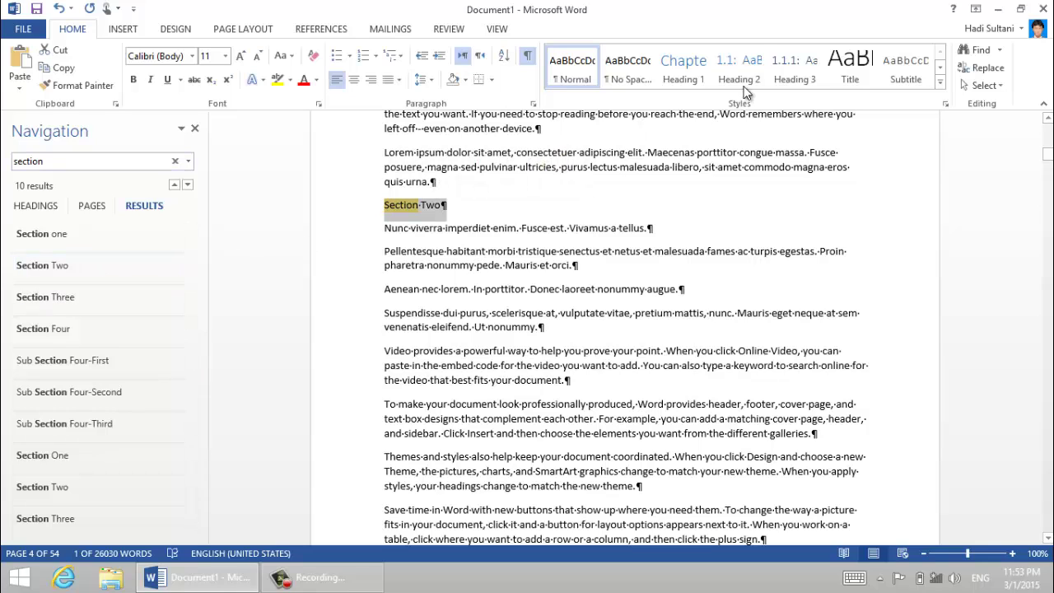
{"action": "key", "text": "ctrl+alt+2"}
Resume the search, go to the "Section Three" line in Chapter 1 and give it the Heading 2 style
{"action": "left_click", "coordinate": [90, 162]}
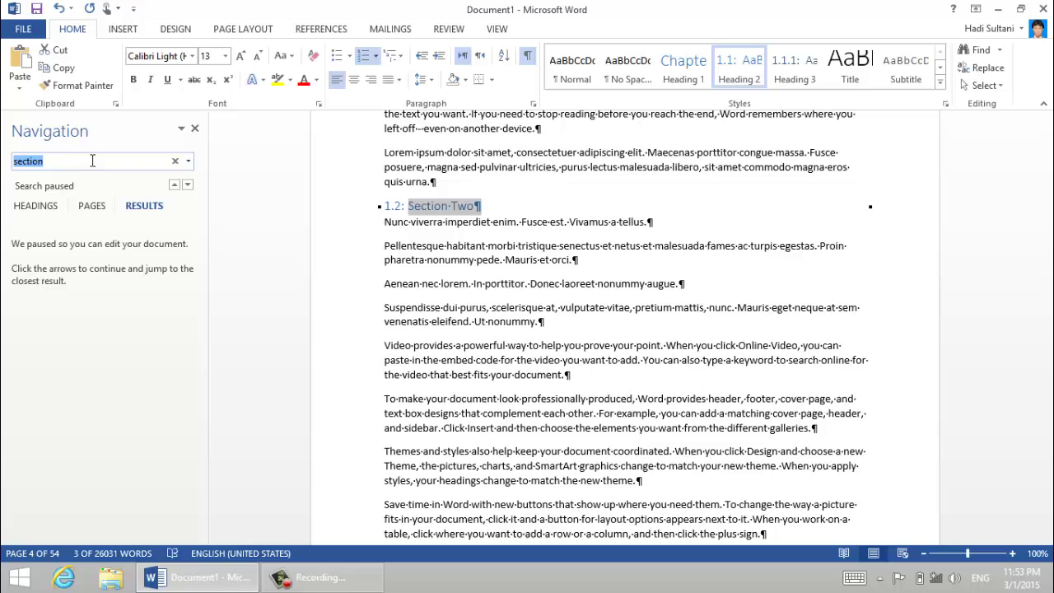
{"action": "key", "text": "Return"}
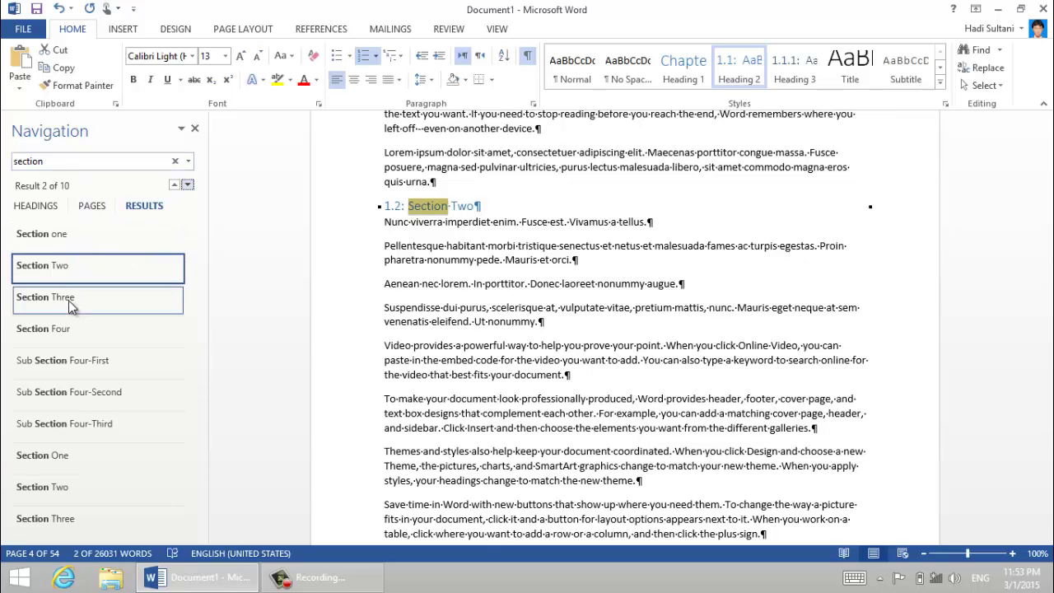
{"action": "left_click", "coordinate": [75, 296]}
{"action": "left_click_drag", "start_coordinate": [466, 212], "coordinate": [376, 214]}
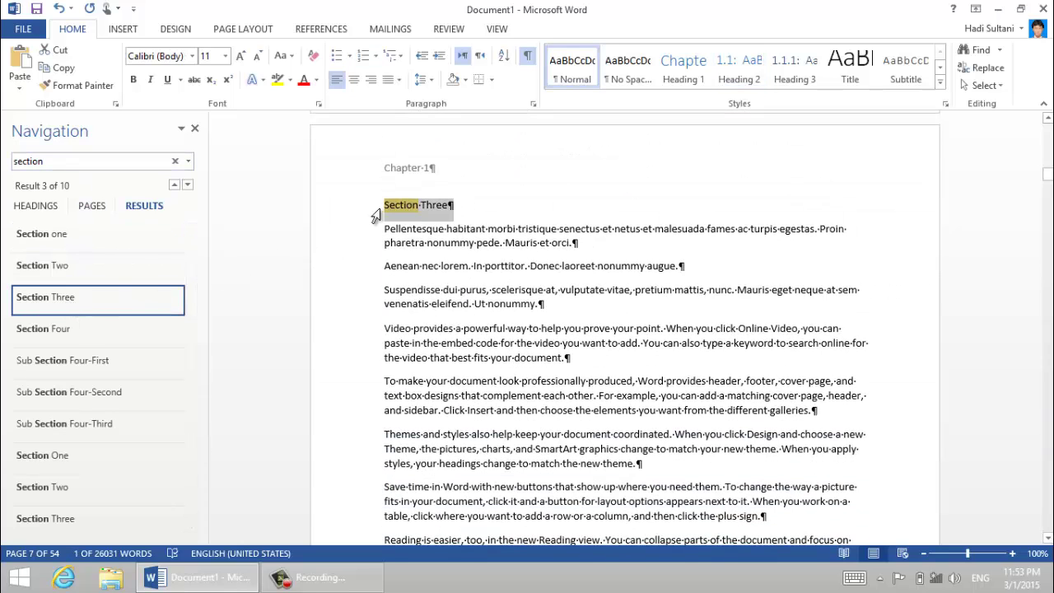
{"action": "left_click", "coordinate": [740, 69]}
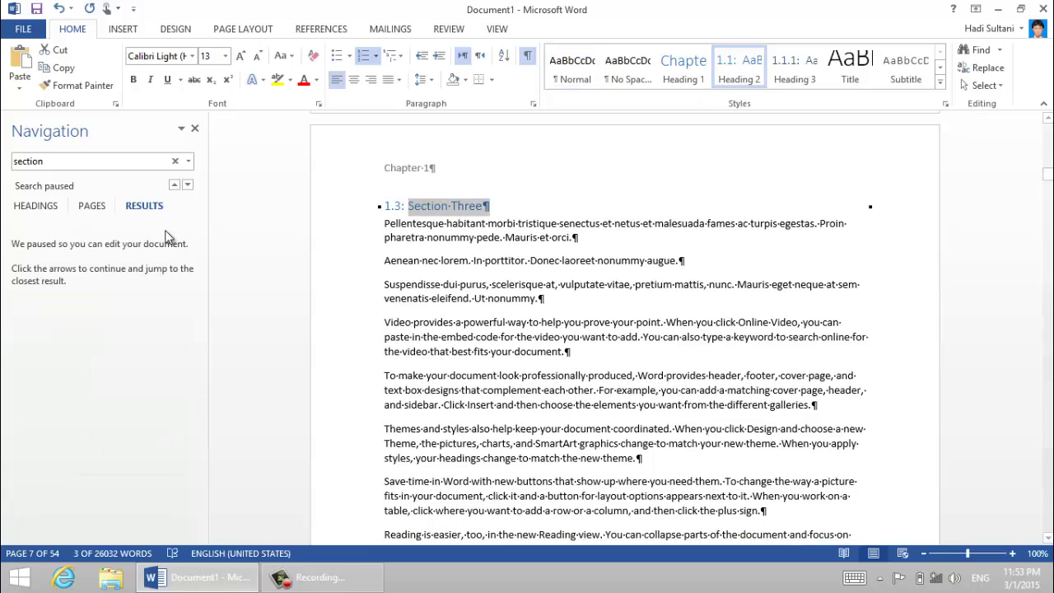
Resume the search, go to the "Section Four" line and give it the Heading 2 style
{"action": "left_click", "coordinate": [134, 168]}
{"action": "key", "text": "Return"}
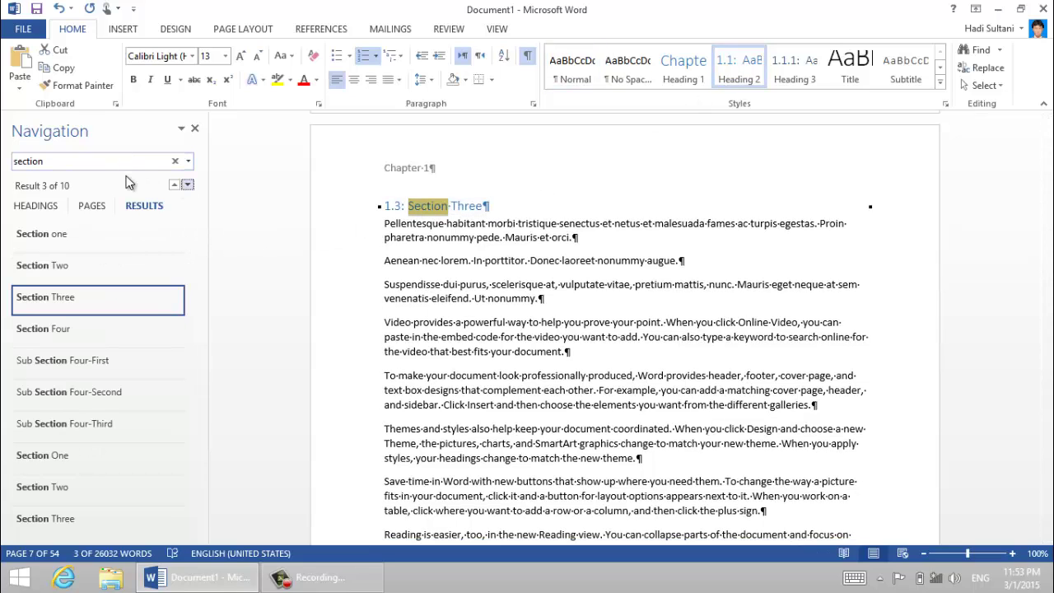
{"action": "left_click", "coordinate": [96, 333]}
{"action": "scroll", "coordinate": [356, 277], "scroll_direction": "down", "scroll_amount": 1}
{"action": "left_click_drag", "start_coordinate": [467, 206], "coordinate": [379, 206]}
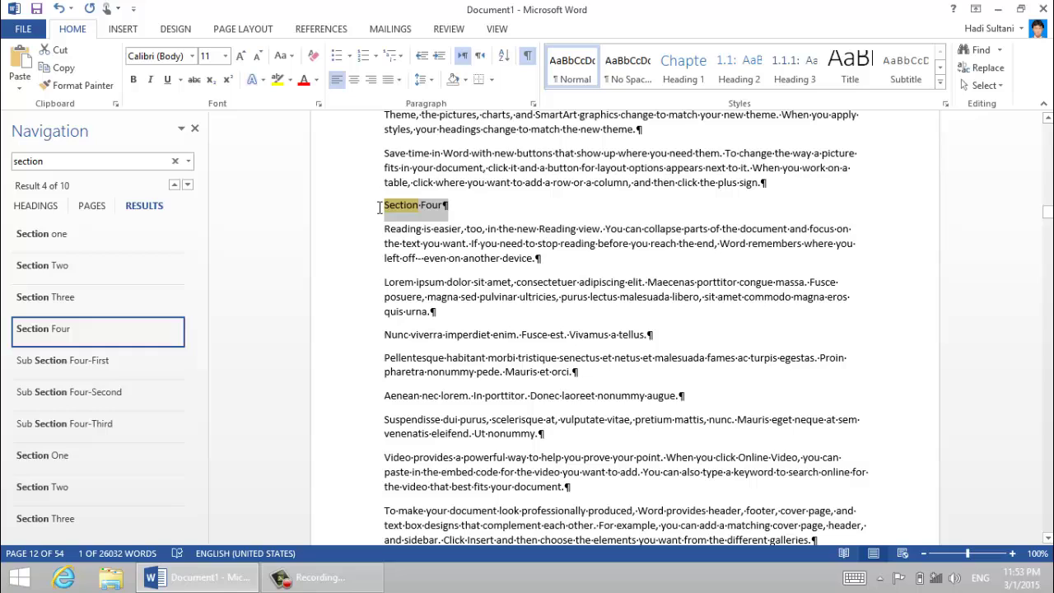
{"action": "left_click", "coordinate": [727, 70]}
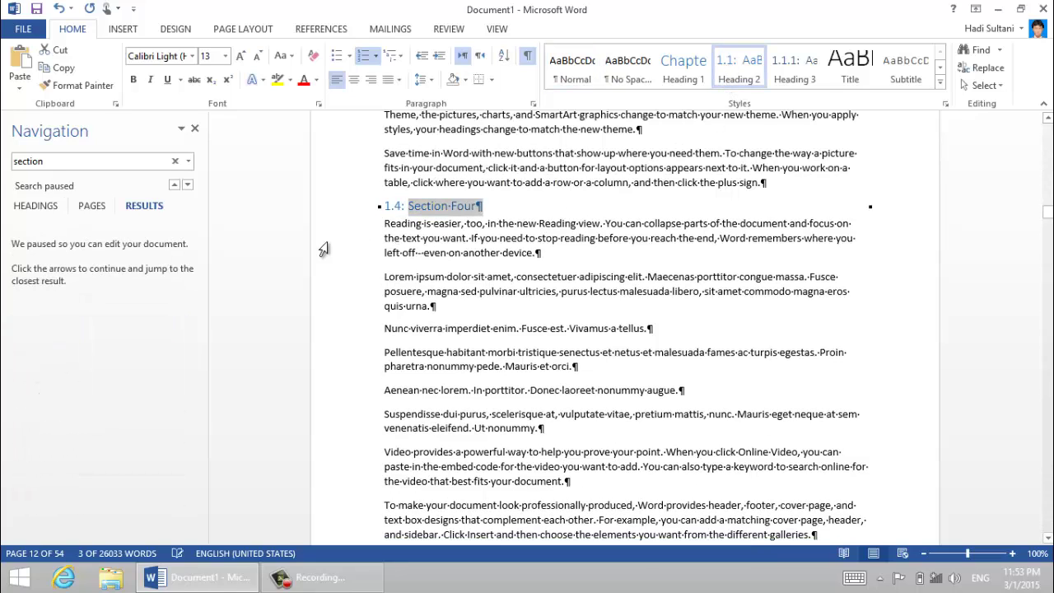
Go to the "Sub Section Four-First" search result and apply the Heading 3 style to that line
{"action": "left_click", "coordinate": [82, 163]}
{"action": "key", "text": "Return"}
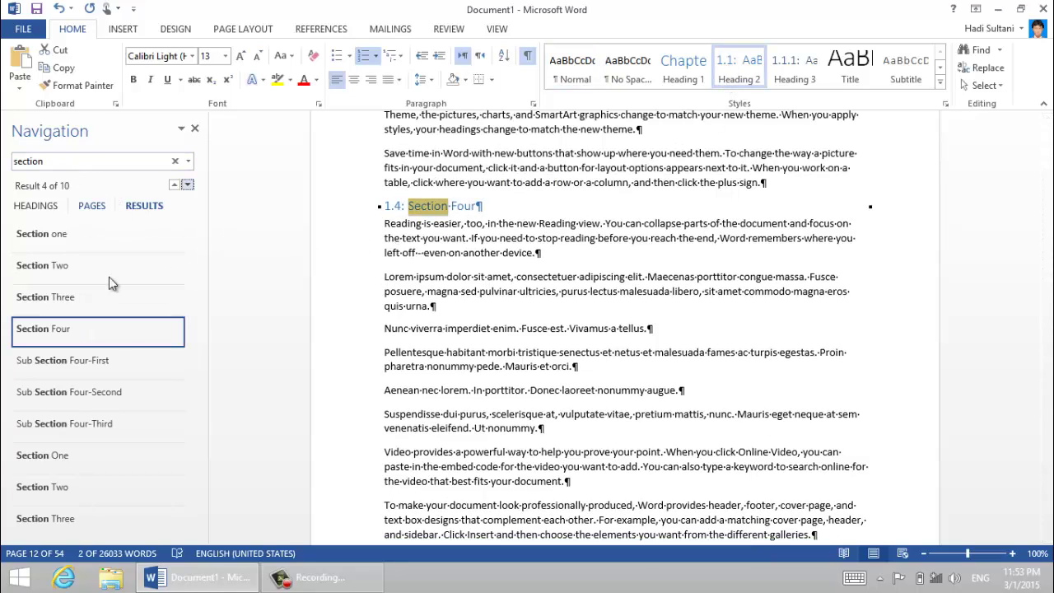
{"action": "left_click", "coordinate": [93, 365]}
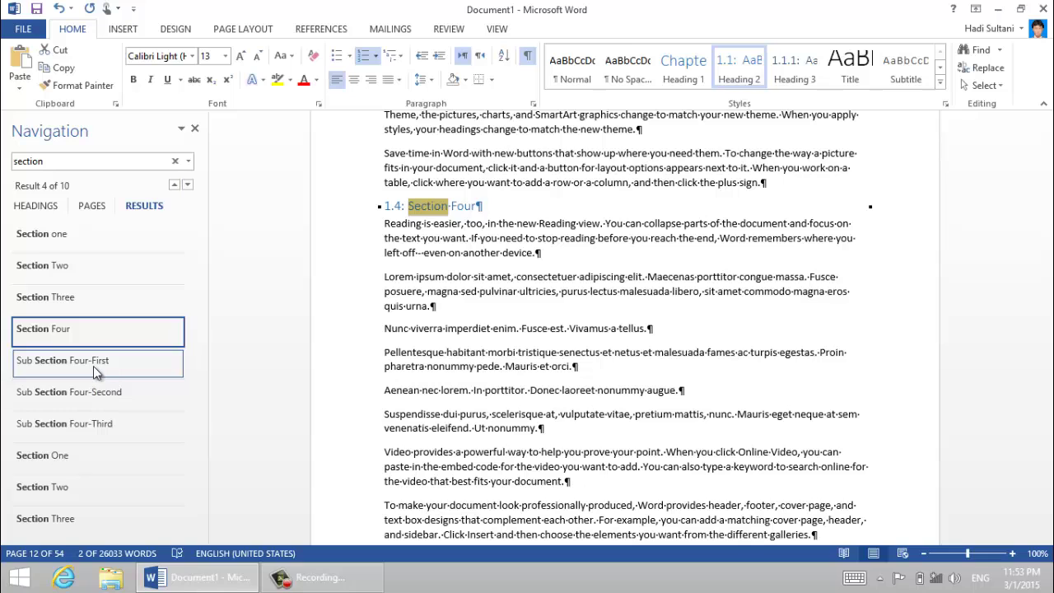
{"action": "left_click_drag", "start_coordinate": [514, 206], "coordinate": [385, 207]}
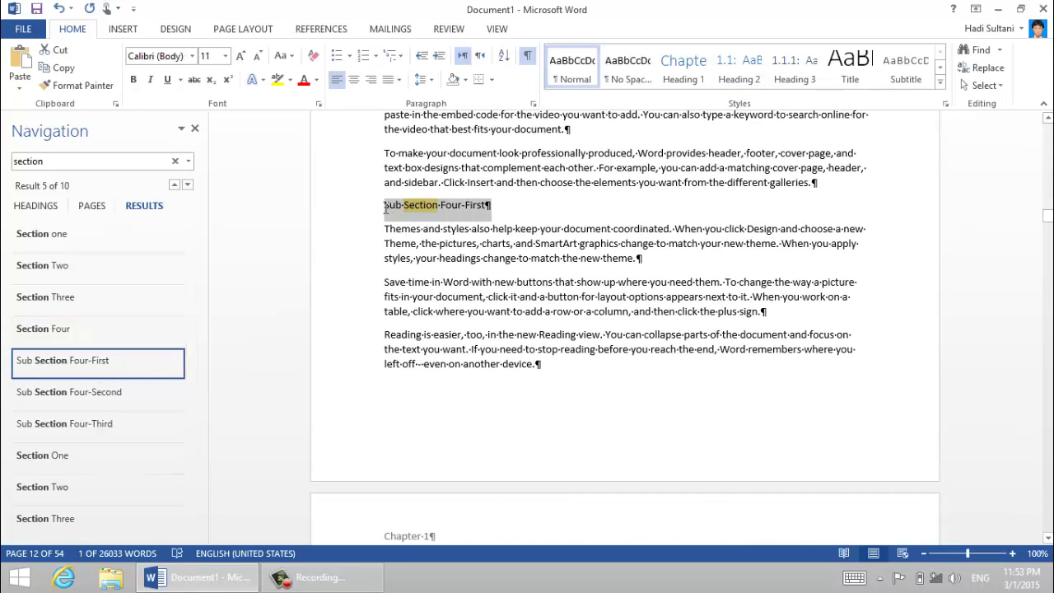
{"action": "left_click", "coordinate": [784, 74]}
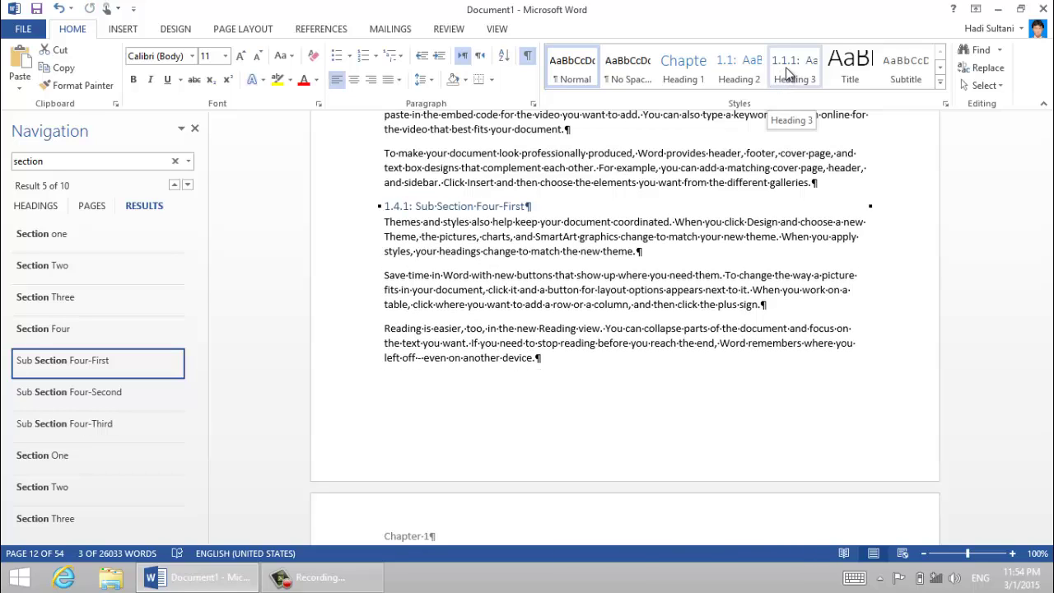
{"action": "triple_click", "coordinate": [510, 206]}
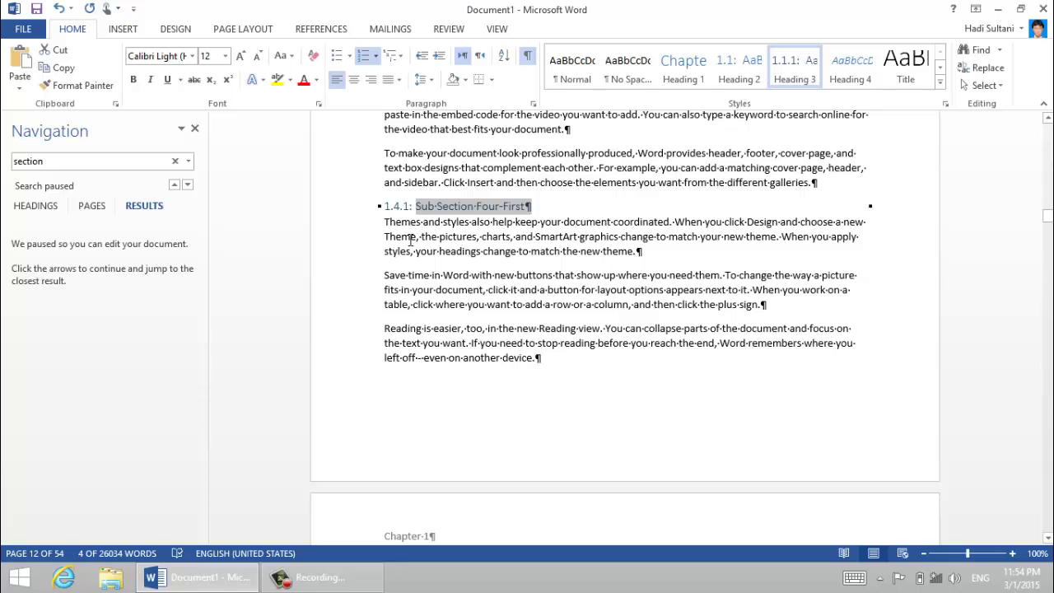
Go to the "Sub Section Four-Second" search result and apply the Heading 3 style to that line
{"action": "left_click", "coordinate": [104, 162]}
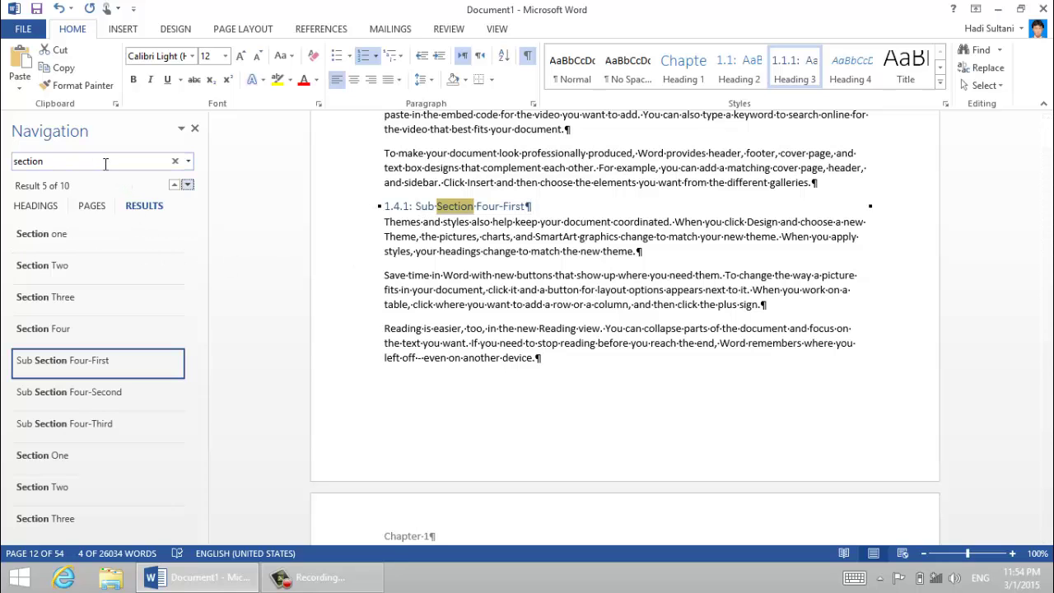
{"action": "left_click", "coordinate": [100, 395]}
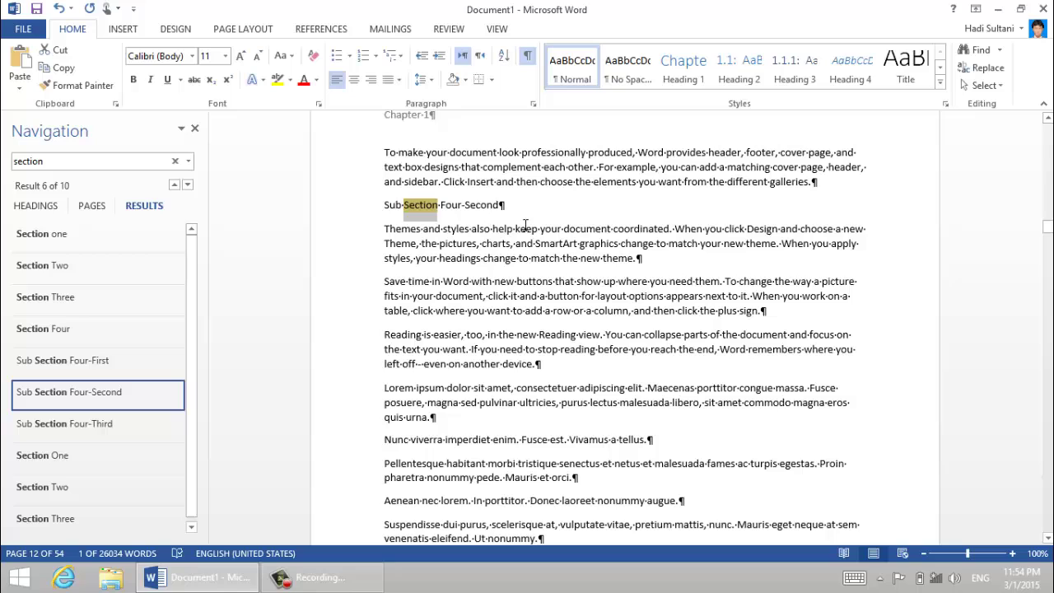
{"action": "triple_click", "coordinate": [494, 206]}
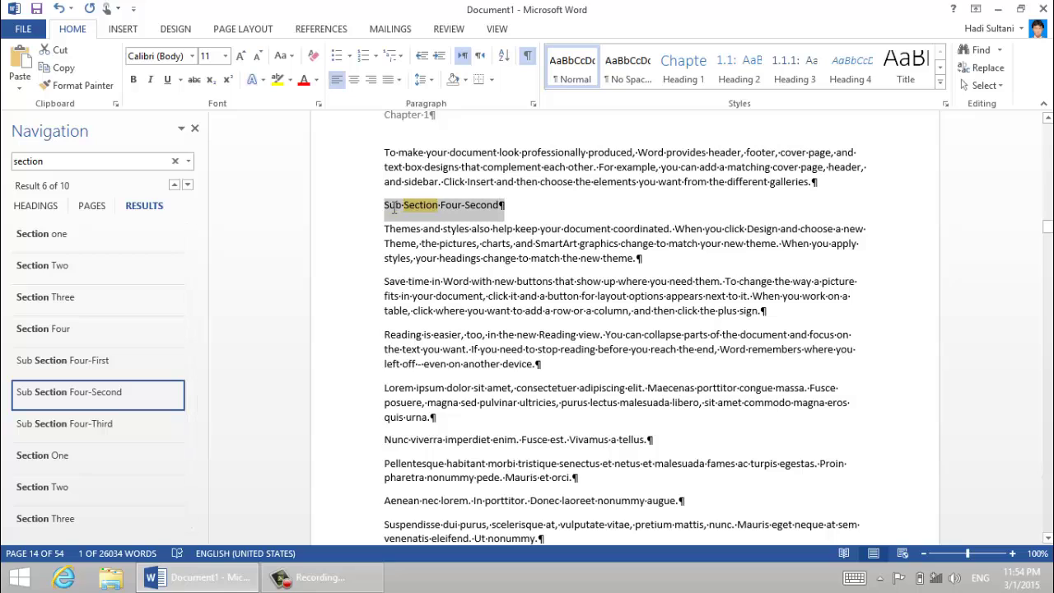
{"action": "left_click", "coordinate": [794, 79]}
Go to the "Sub Section Four-Third" search result and apply the Heading 3 style to that line
{"action": "left_click", "coordinate": [51, 166]}
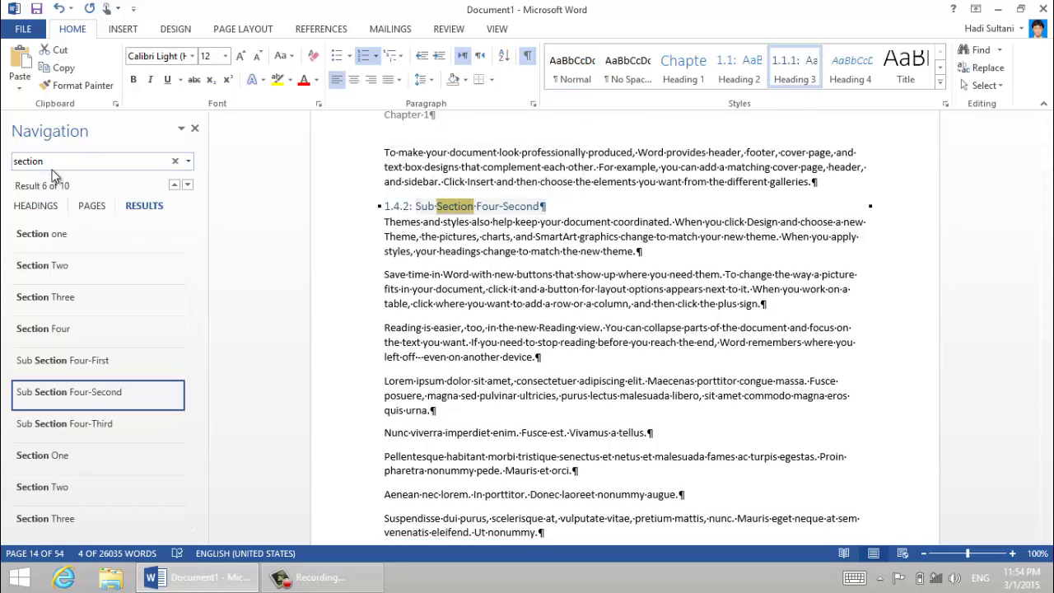
{"action": "left_click", "coordinate": [83, 423]}
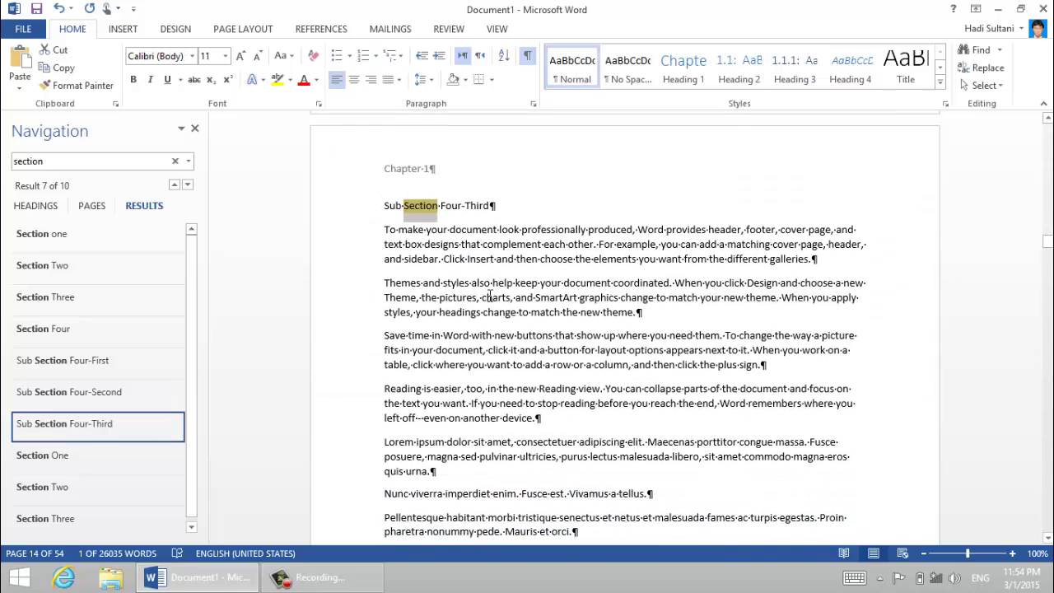
{"action": "triple_click", "coordinate": [519, 205]}
{"action": "left_click", "coordinate": [794, 74]}
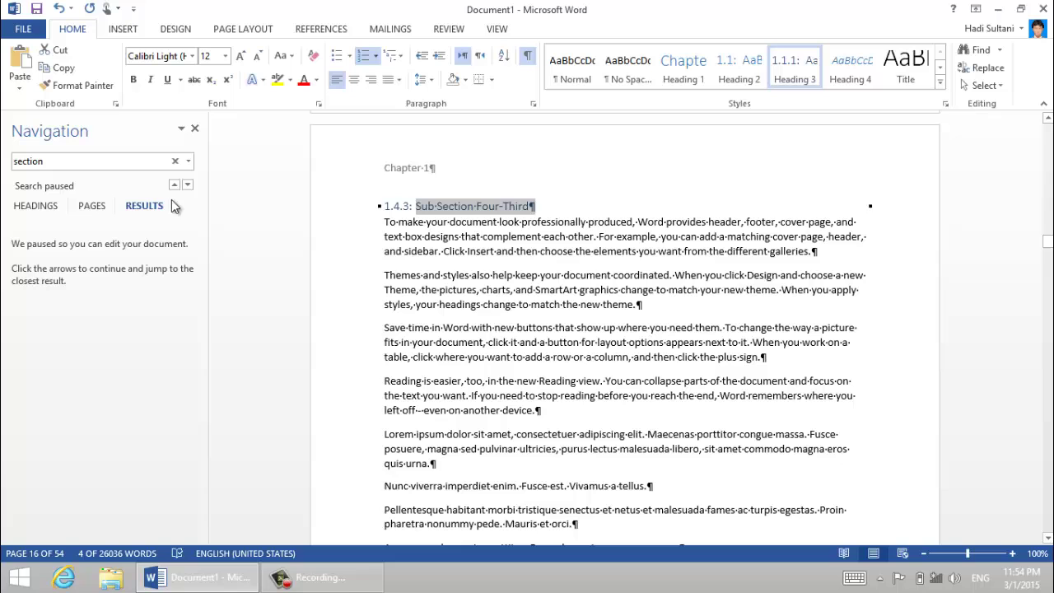
Go to the second chapter through the "Section One" search result and apply the Heading 1 style to its "Introduction" title
{"action": "left_click", "coordinate": [118, 165]}
{"action": "key", "text": "Return"}
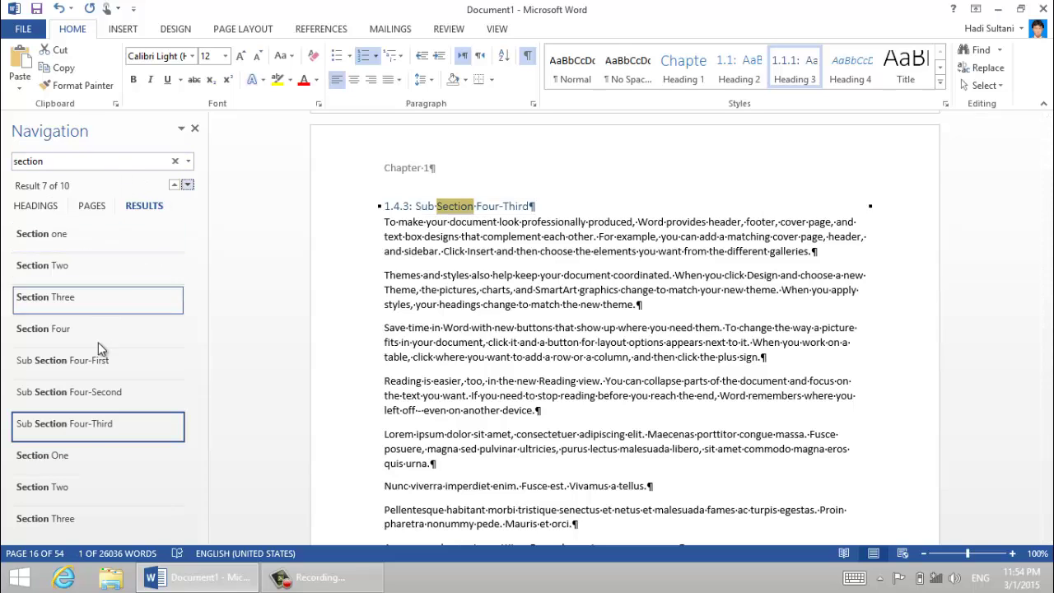
{"action": "left_click", "coordinate": [80, 466]}
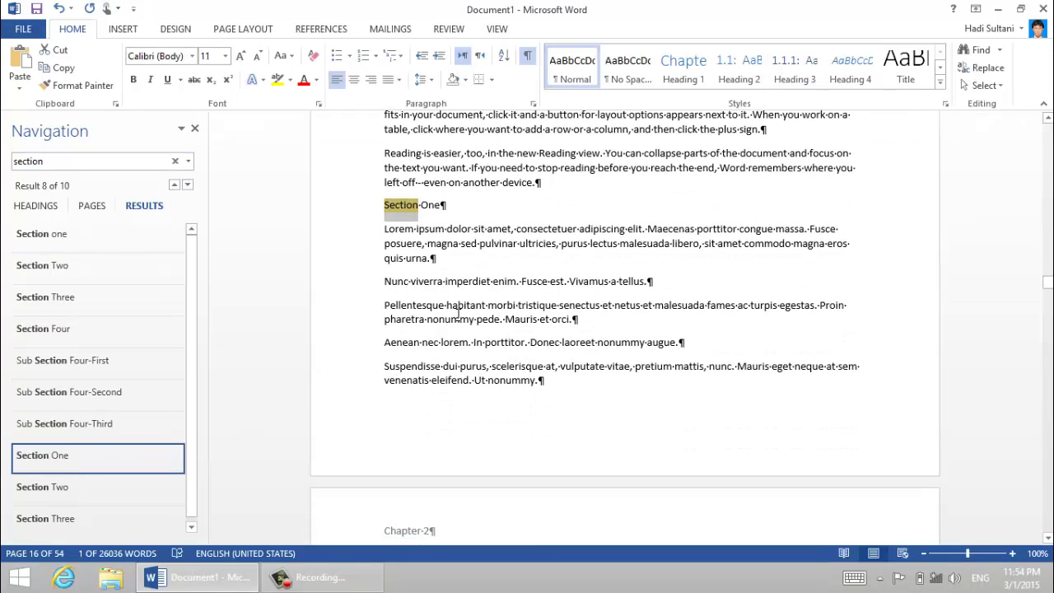
{"action": "scroll", "coordinate": [461, 314], "scroll_direction": "up", "scroll_amount": 6}
{"action": "scroll", "coordinate": [459, 314], "scroll_direction": "down", "scroll_amount": 14}
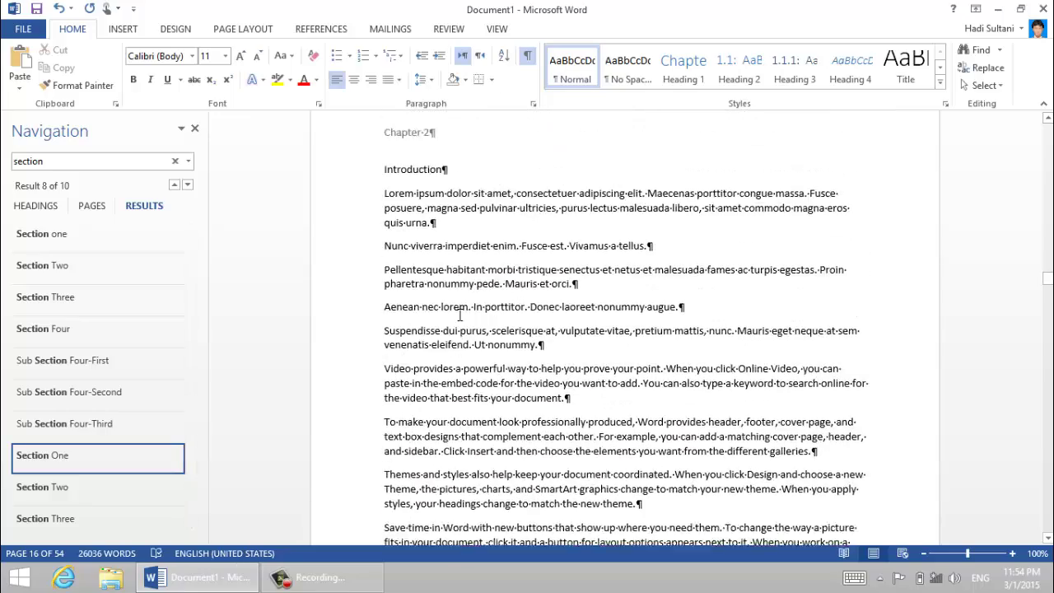
{"action": "scroll", "coordinate": [457, 315], "scroll_direction": "up", "scroll_amount": 3}
{"action": "scroll", "coordinate": [457, 316], "scroll_direction": "down", "scroll_amount": 8}
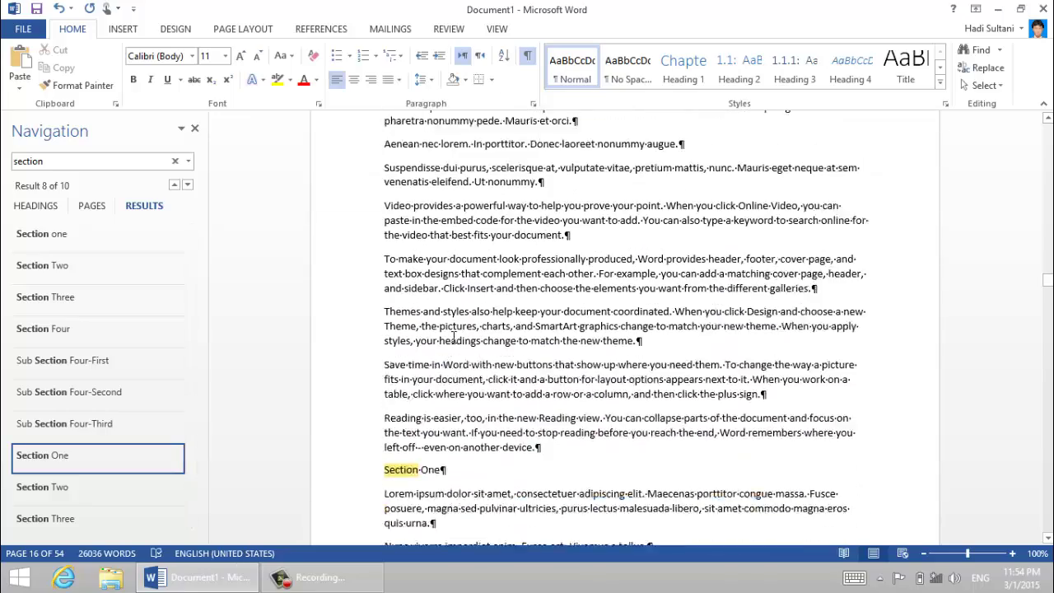
{"action": "scroll", "coordinate": [489, 354], "scroll_direction": "up", "scroll_amount": 8}
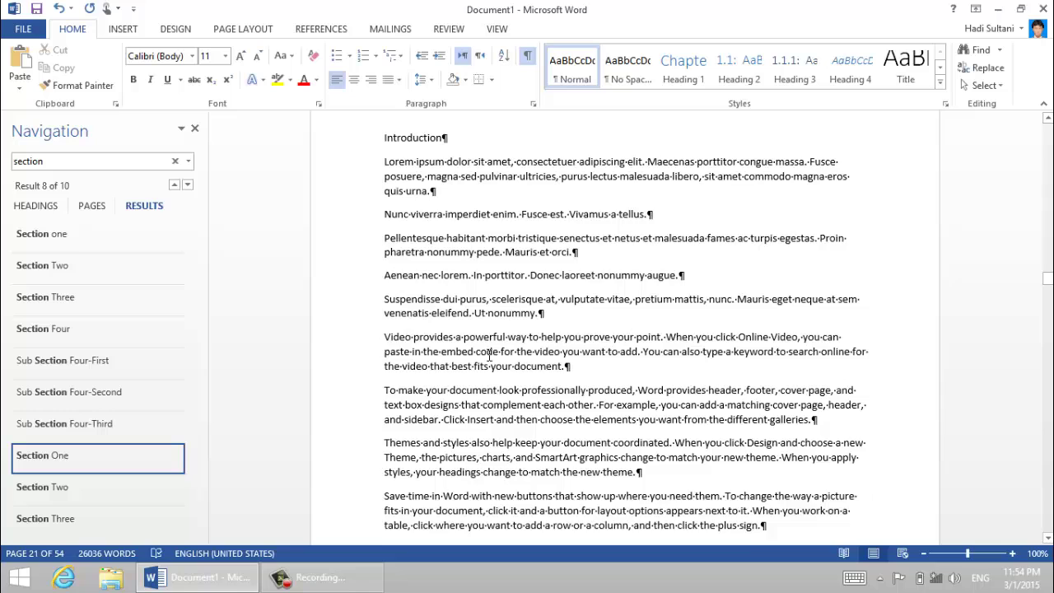
{"action": "triple_click", "coordinate": [421, 263]}
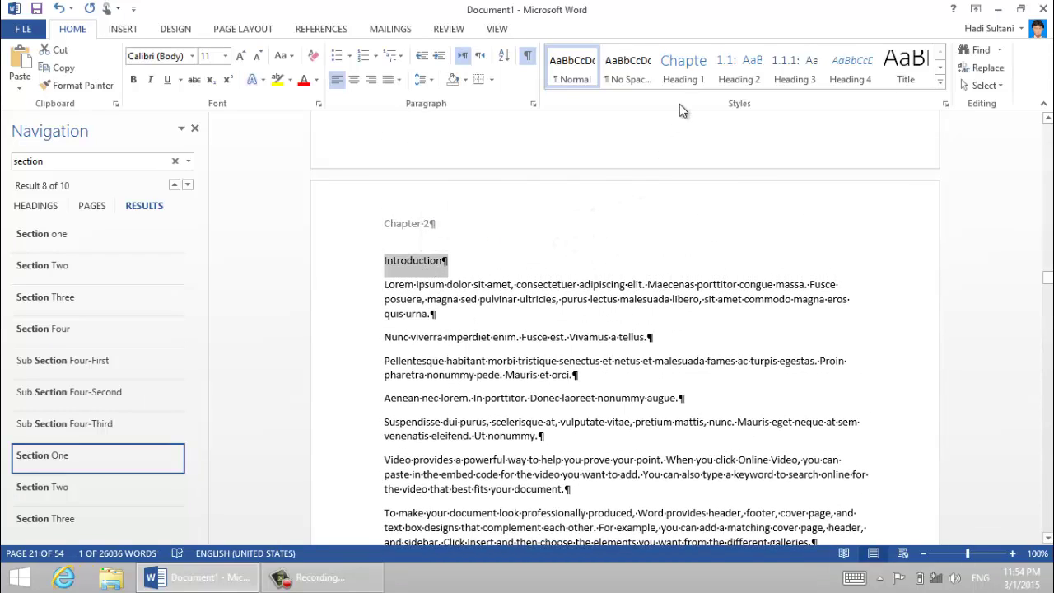
{"action": "left_click", "coordinate": [686, 75]}
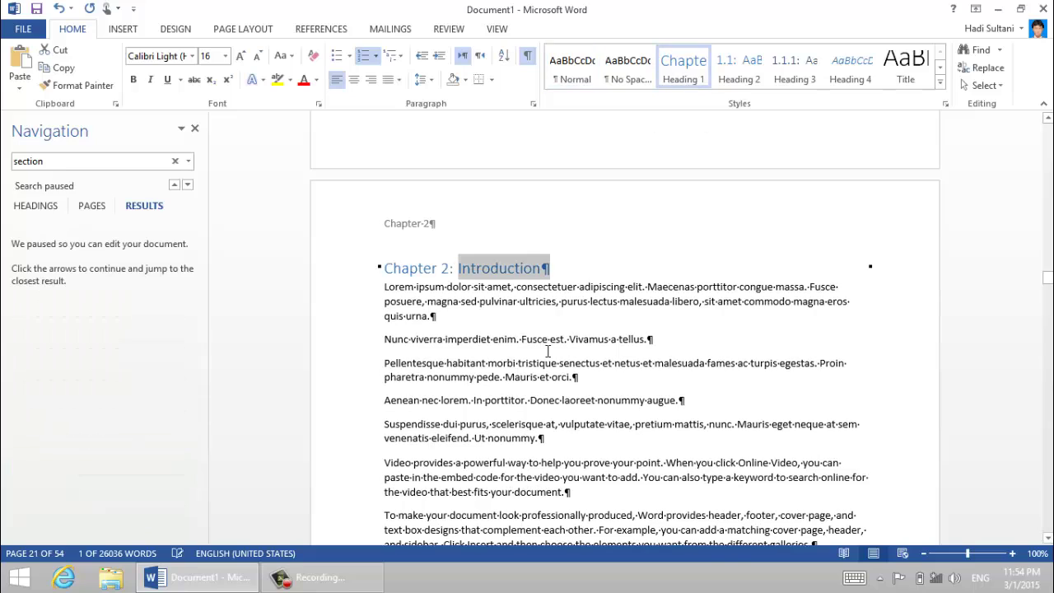
Apply the Heading 2 style to the "Section One" line in the second chapter
{"action": "scroll", "coordinate": [548, 348], "scroll_direction": "down", "scroll_amount": 6}
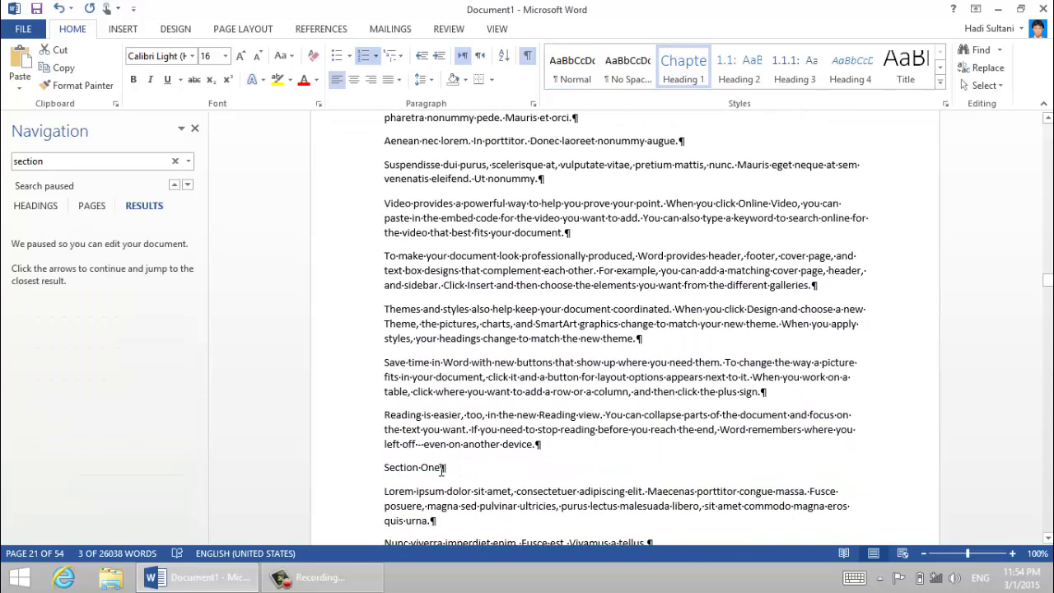
{"action": "triple_click", "coordinate": [441, 469]}
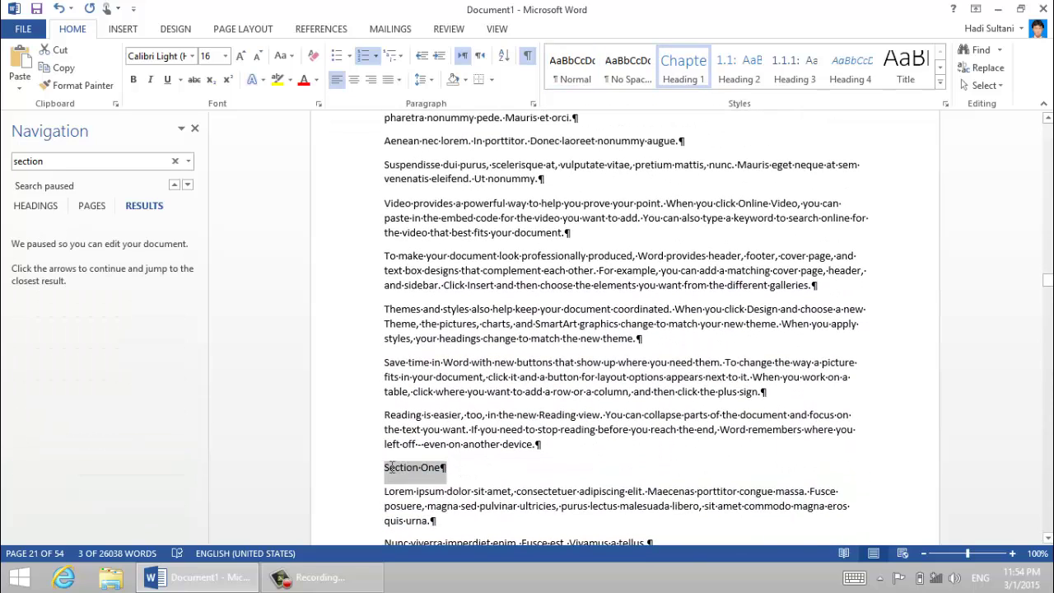
{"action": "left_click", "coordinate": [729, 74]}
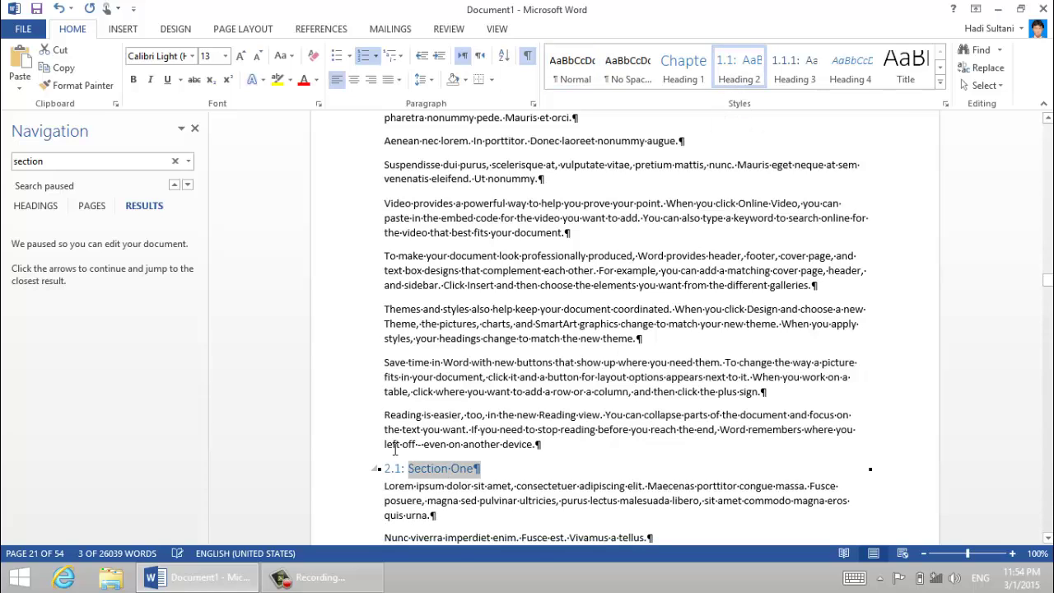
Rerun the "section" search, go to the second chapter's "Section Two" result and apply the Heading 2 style to that line
{"action": "left_click", "coordinate": [83, 159]}
{"action": "key", "text": "Return"}
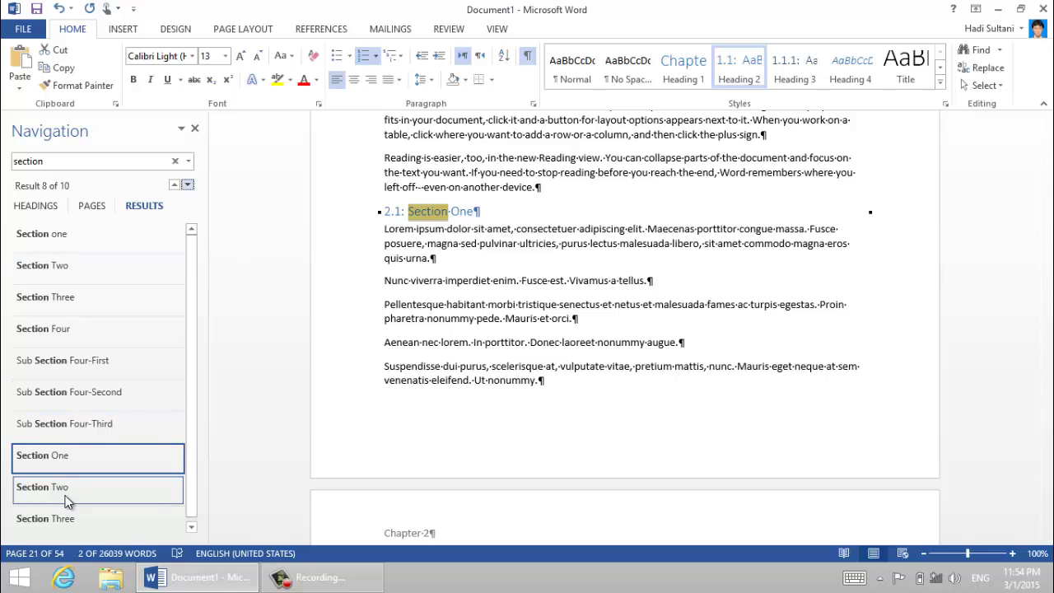
{"action": "left_click", "coordinate": [70, 488]}
{"action": "triple_click", "coordinate": [443, 205]}
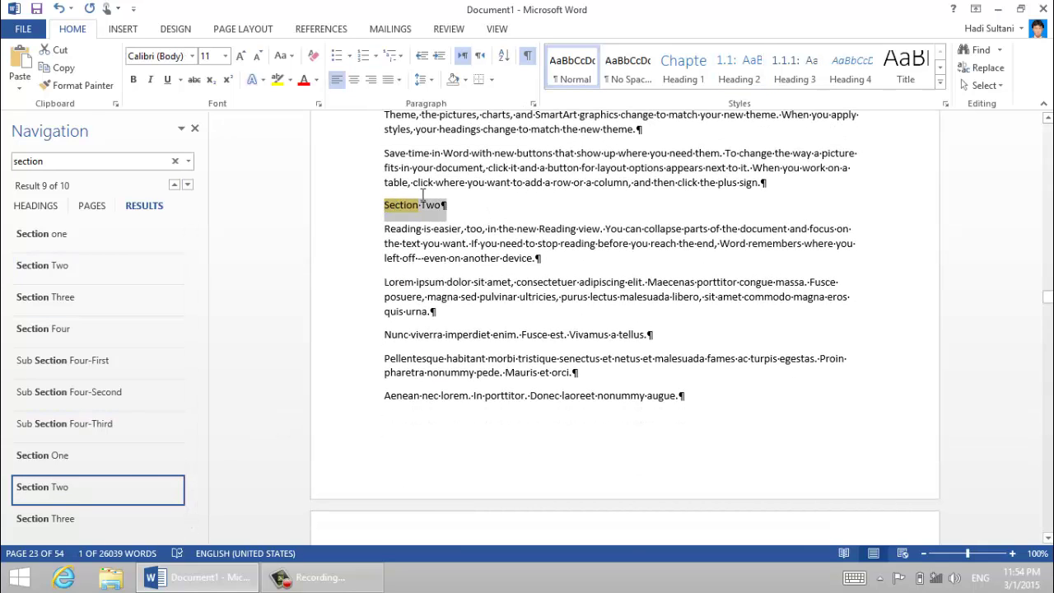
{"action": "left_click", "coordinate": [739, 69]}
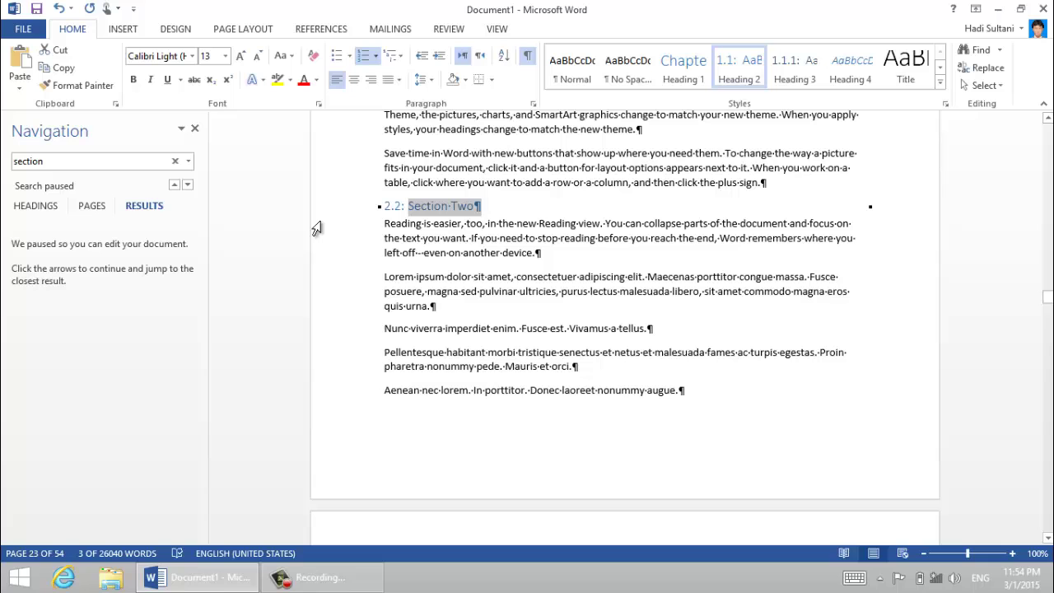
Go to the second chapter's "Section Three" search result and apply the Heading 2 style to that line
{"action": "left_click", "coordinate": [96, 161]}
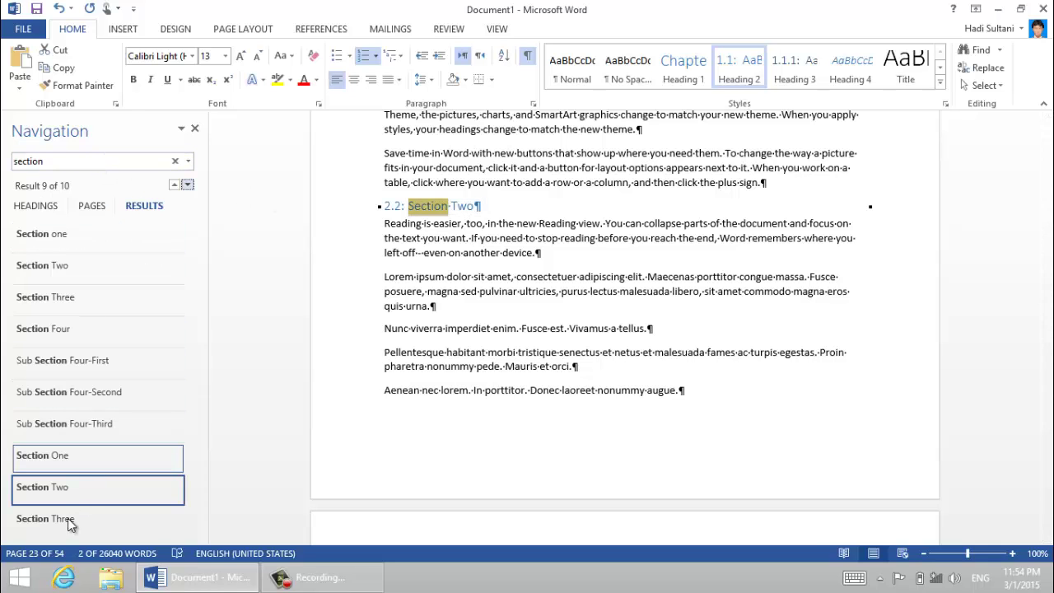
{"action": "left_click", "coordinate": [71, 514]}
{"action": "triple_click", "coordinate": [385, 206]}
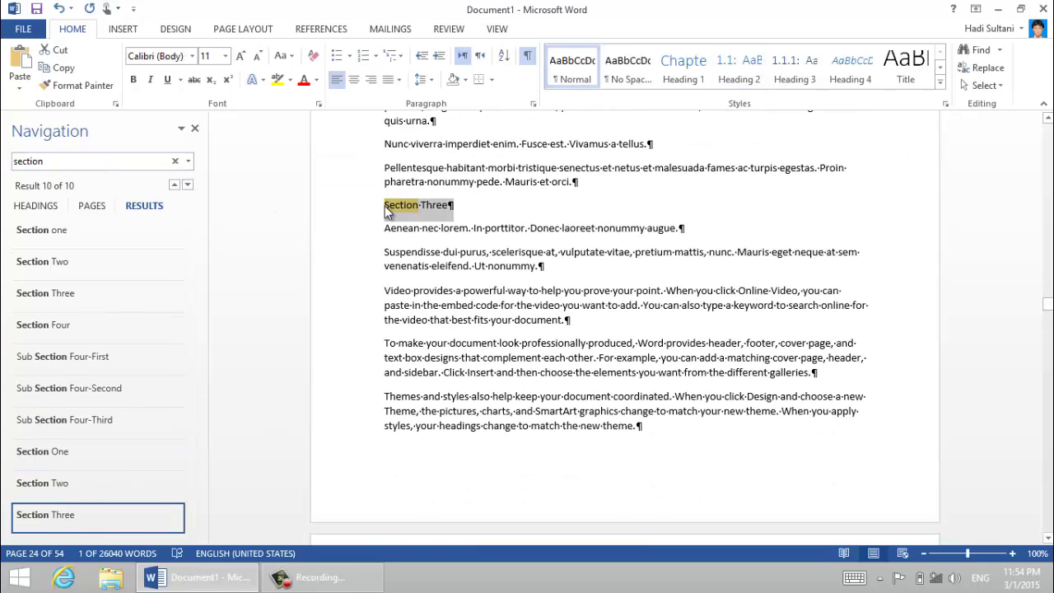
{"action": "left_click", "coordinate": [726, 72]}
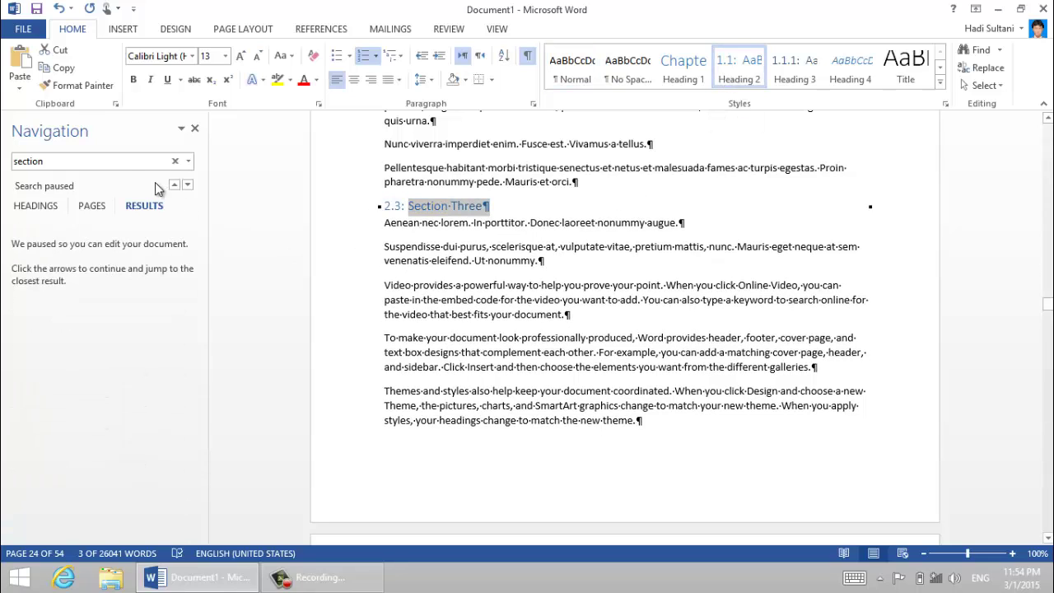
{"action": "left_click", "coordinate": [123, 162]}
{"action": "key", "text": "Return"}
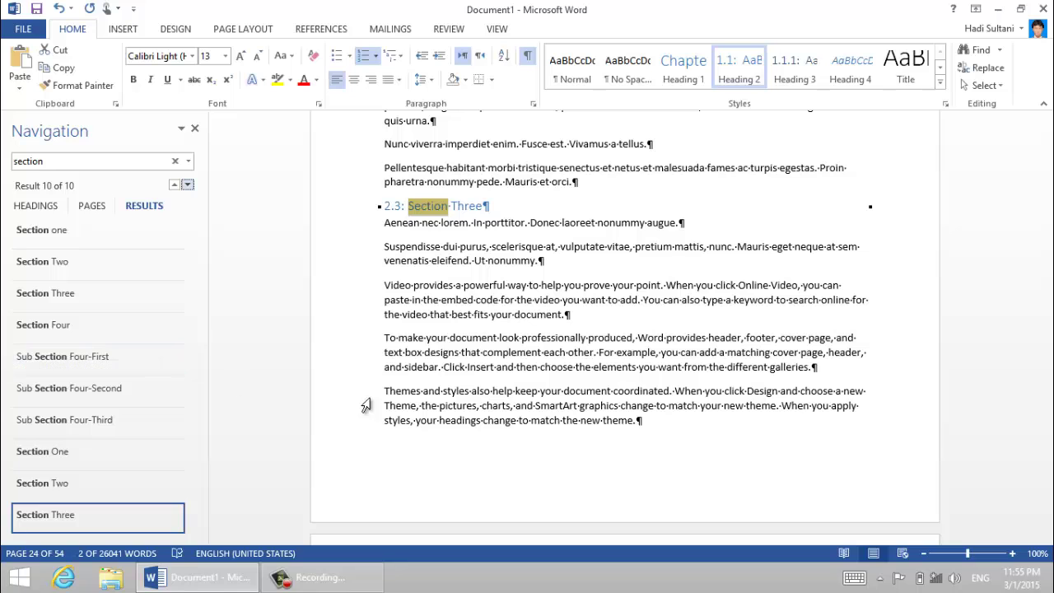
{"action": "left_click", "coordinate": [475, 278]}
{"action": "scroll", "coordinate": [494, 285], "scroll_direction": "down", "scroll_amount": 6}
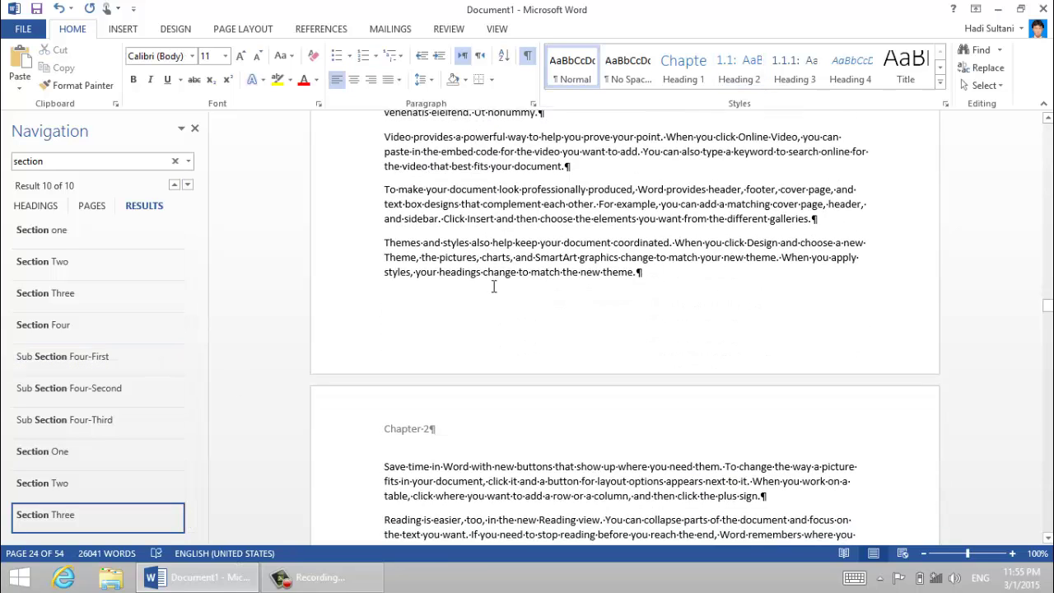
Search the document for "plannin" and apply the Heading 1 style to the "Planning" title
{"action": "left_click", "coordinate": [66, 161]}
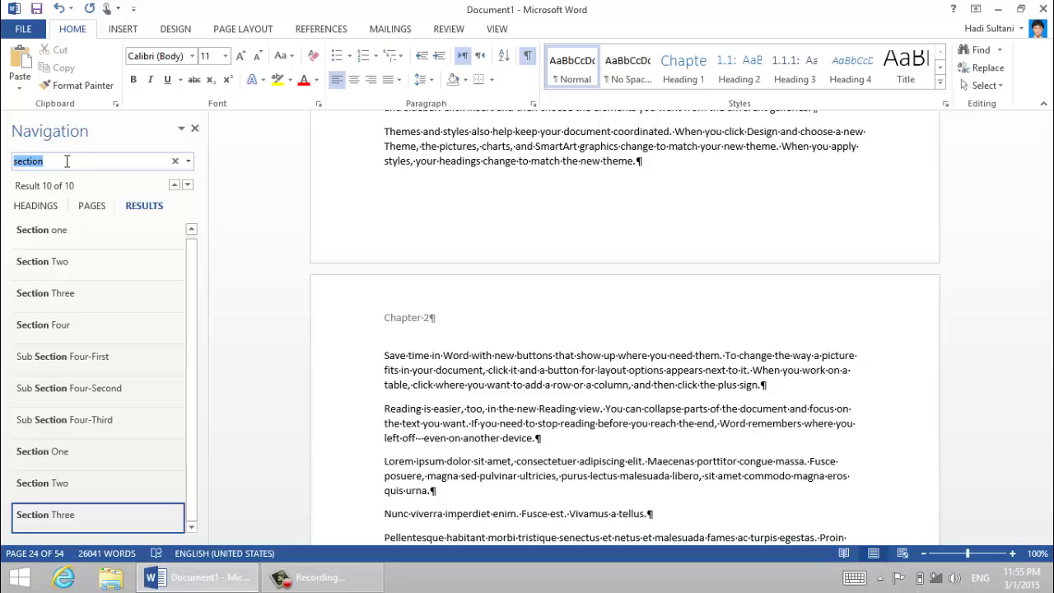
{"action": "left_click", "coordinate": [66, 162]}
{"action": "type", "text": "s"}
{"action": "key", "text": "BackSpace"}
{"action": "key", "text": "BackSpace"}
{"action": "key", "text": "BackSpace"}
{"action": "key", "text": "BackSpace"}
{"action": "key", "text": "BackSpace"}
{"action": "key", "text": "BackSpace"}
{"action": "key", "text": "BackSpace"}
{"action": "key", "text": "BackSpace"}
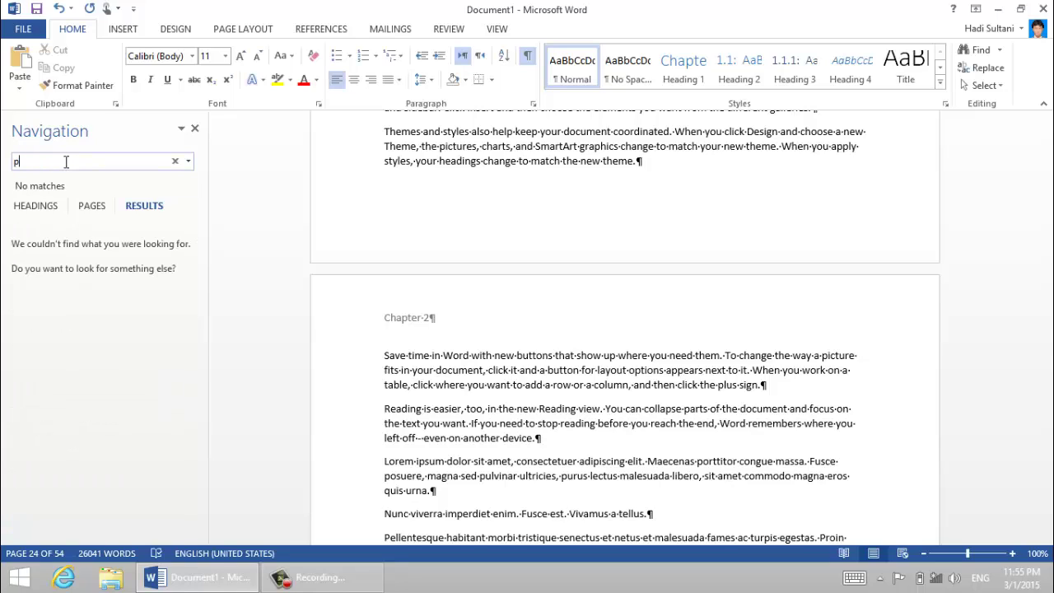
{"action": "type", "text": "plannin"}
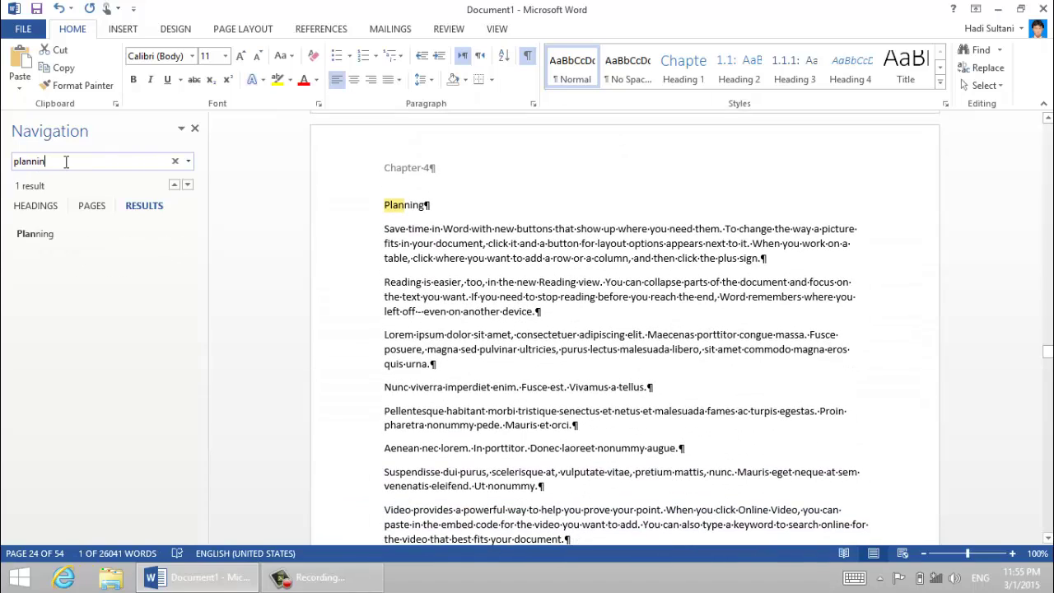
{"action": "double_click", "coordinate": [422, 205]}
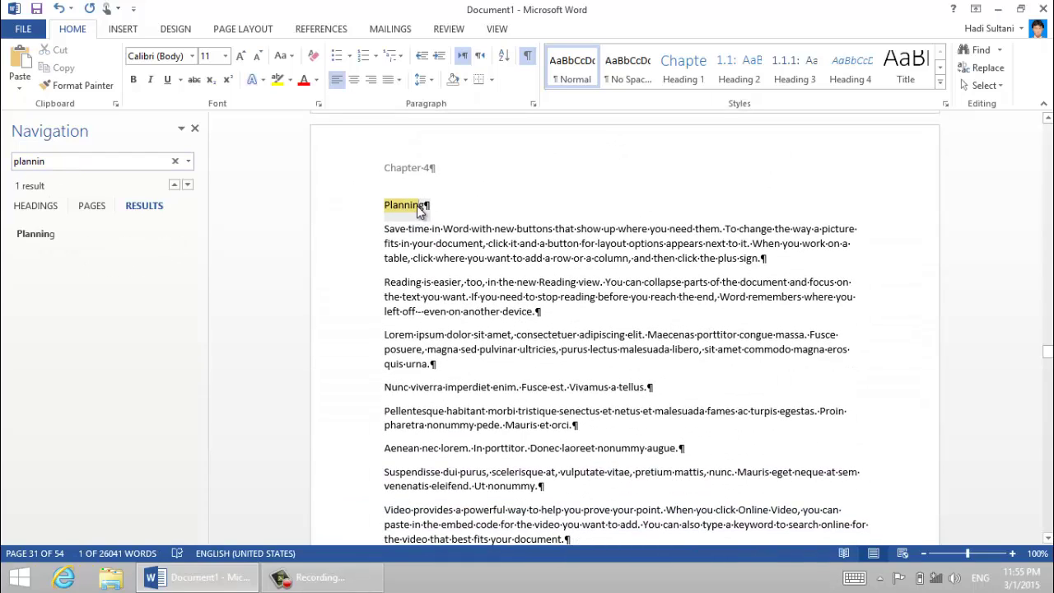
{"action": "left_click", "coordinate": [673, 74]}
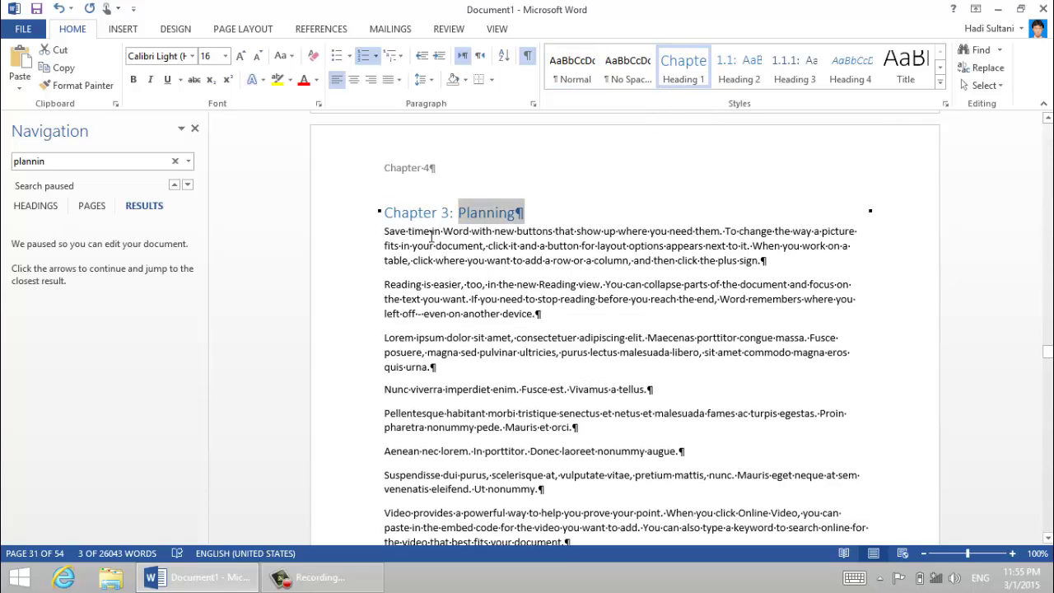
Search the document for "summary" and apply the Heading 1 style to the "Summary" title
{"action": "left_click", "coordinate": [78, 163]}
{"action": "type", "text": "s"}
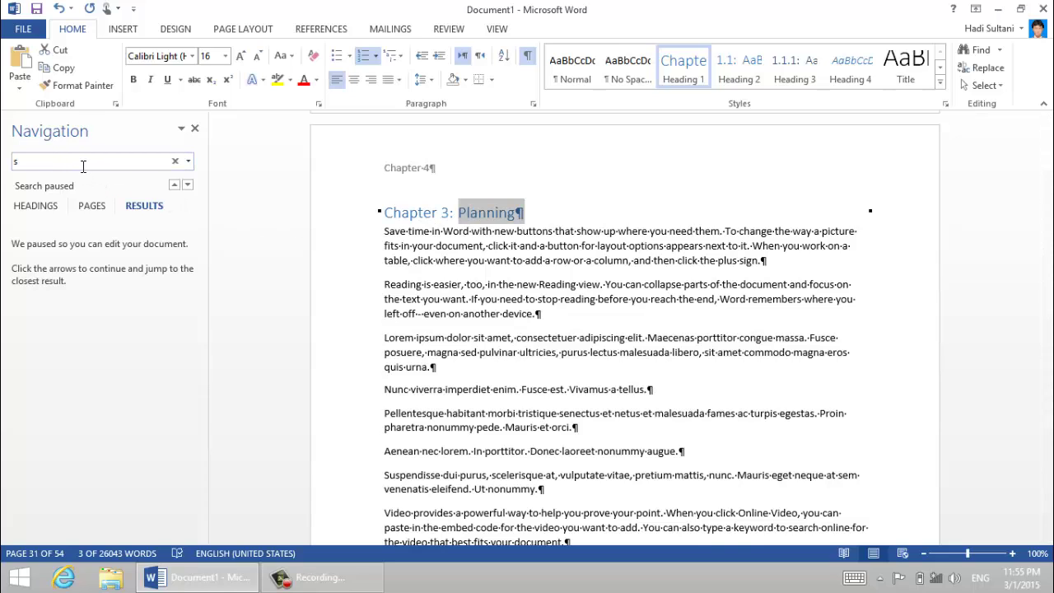
{"action": "type", "text": "ummary"}
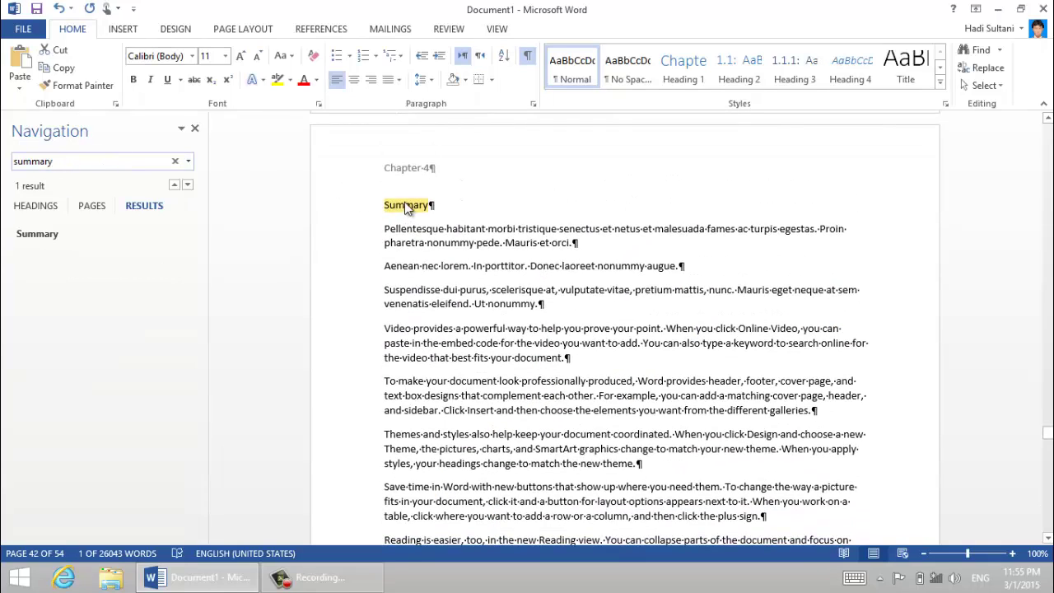
{"action": "double_click", "coordinate": [405, 204]}
{"action": "left_click", "coordinate": [684, 71]}
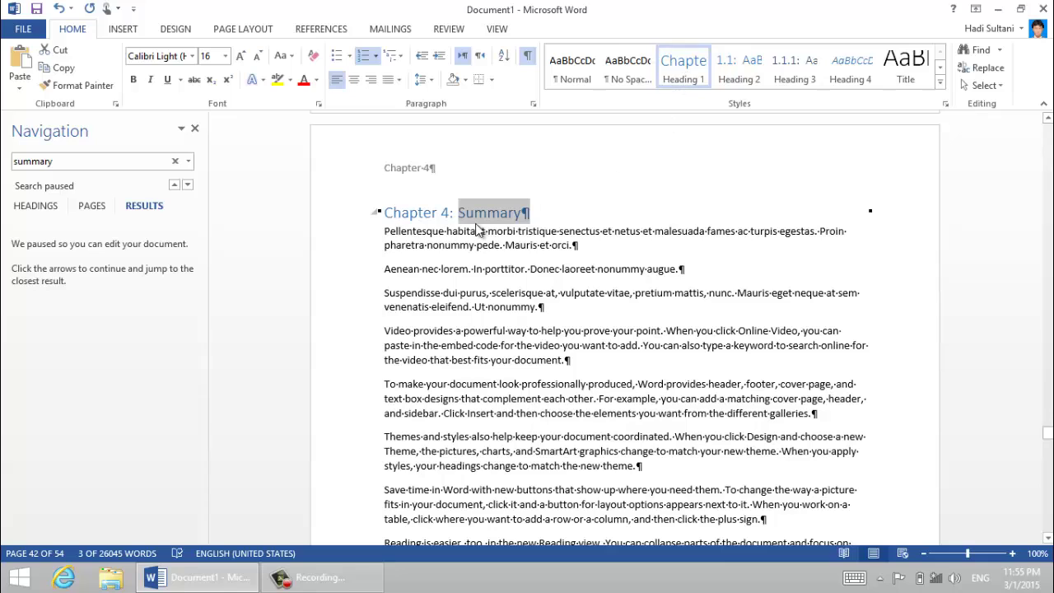
Clear the search and review the document's heading outline, collapsing and re-expanding the Initiation and Introduction chapters
{"action": "left_click", "coordinate": [174, 160]}
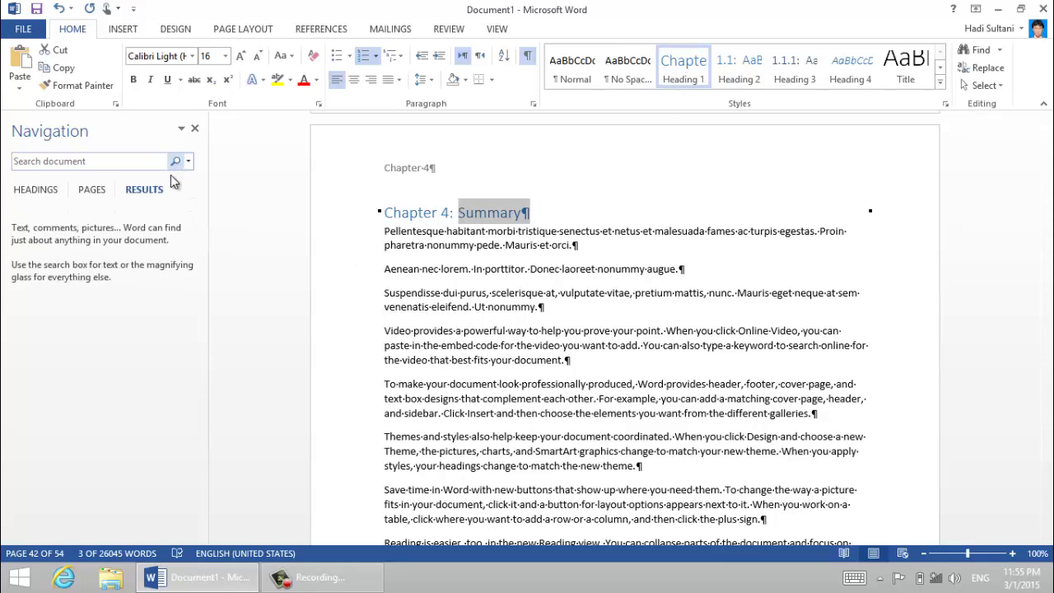
{"action": "left_click", "coordinate": [42, 190]}
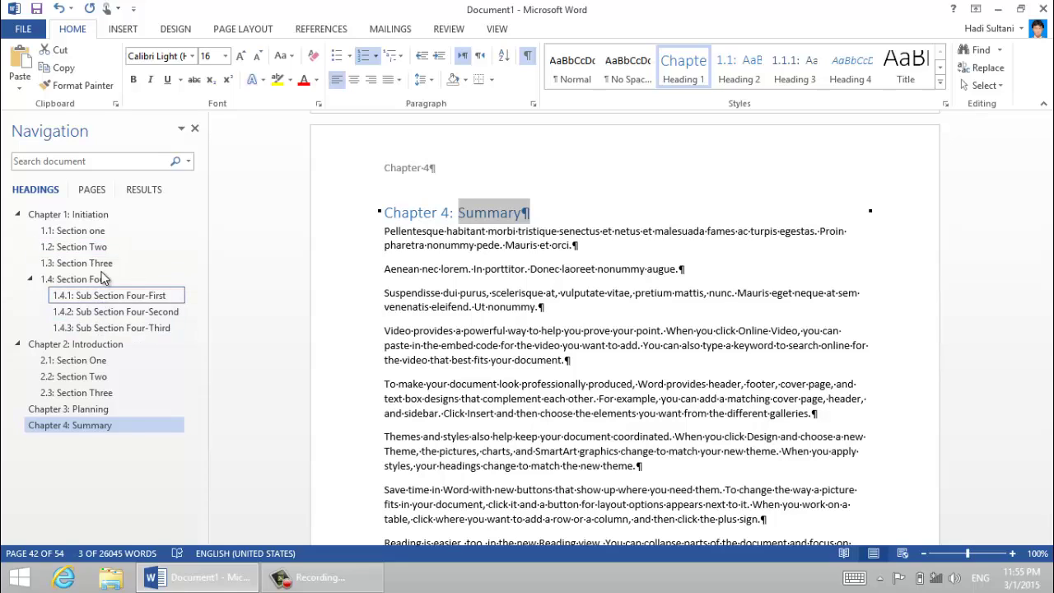
{"action": "left_click", "coordinate": [18, 215]}
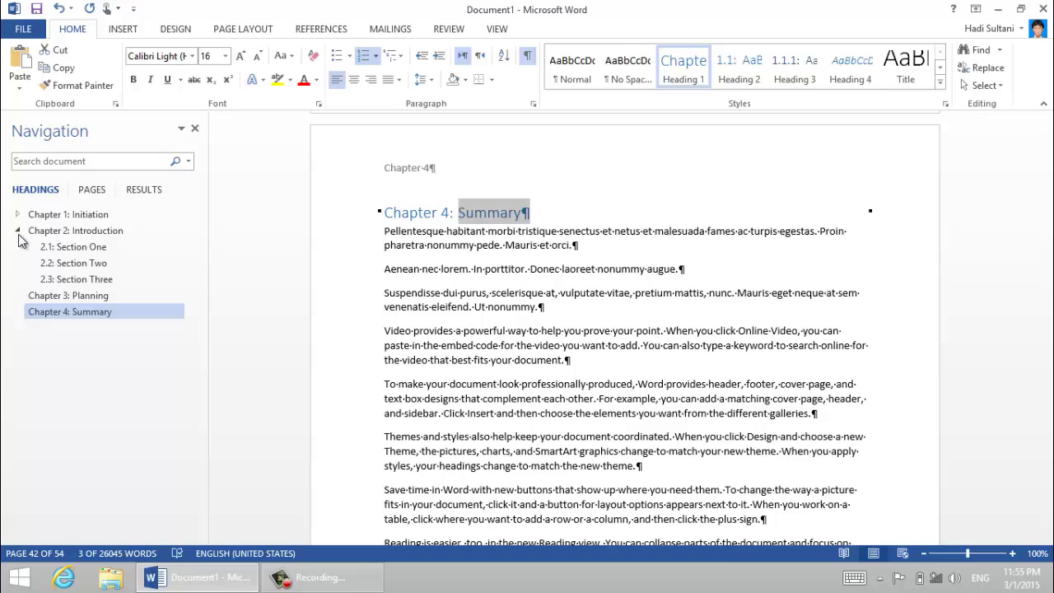
{"action": "left_click", "coordinate": [17, 230]}
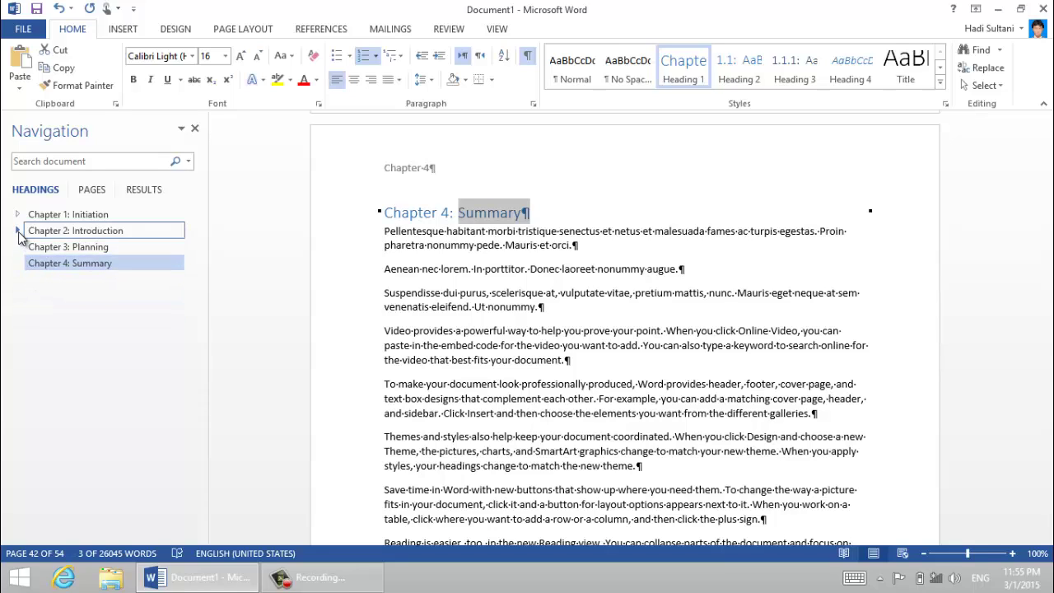
{"action": "left_click", "coordinate": [17, 230]}
{"action": "left_click", "coordinate": [18, 214]}
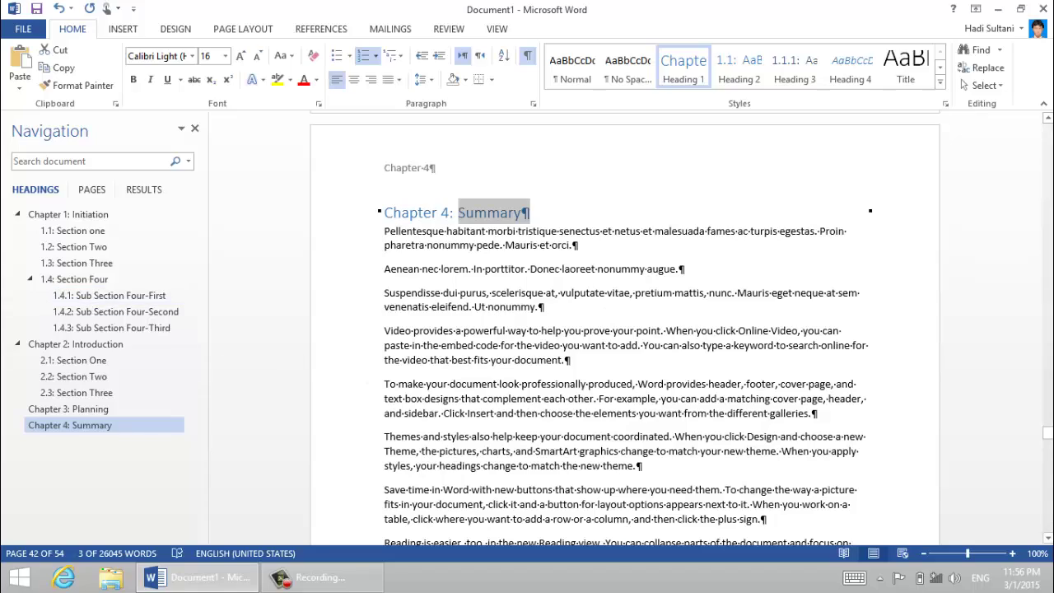
Insert a table of six columns and five rows below the "Video provides" paragraph in the Summary chapter and hide the formatting marks
{"action": "scroll", "coordinate": [1047, 434], "scroll_direction": "down", "scroll_amount": 2}
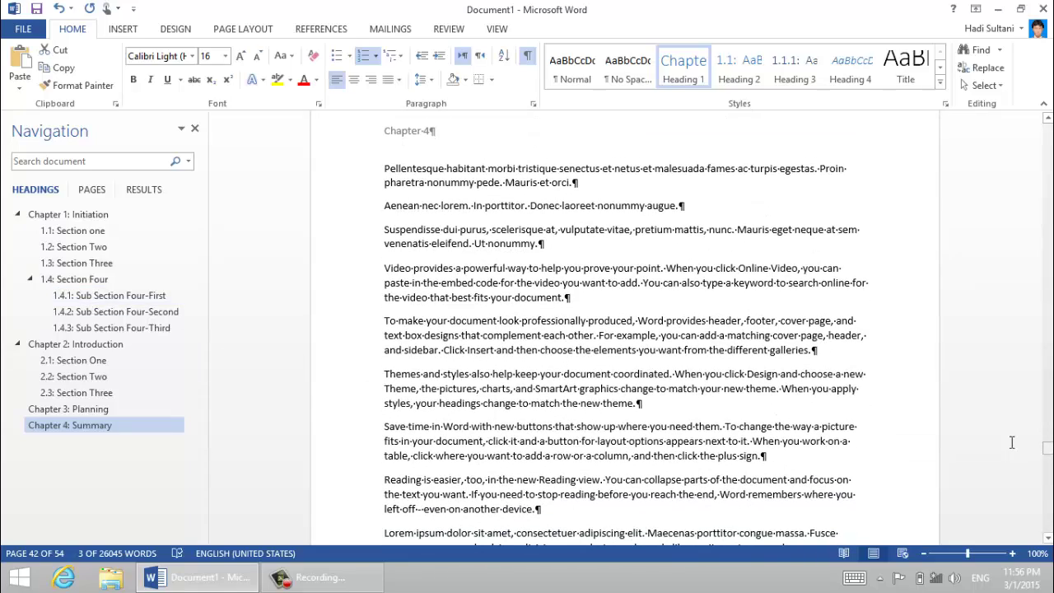
{"action": "left_click", "coordinate": [607, 307]}
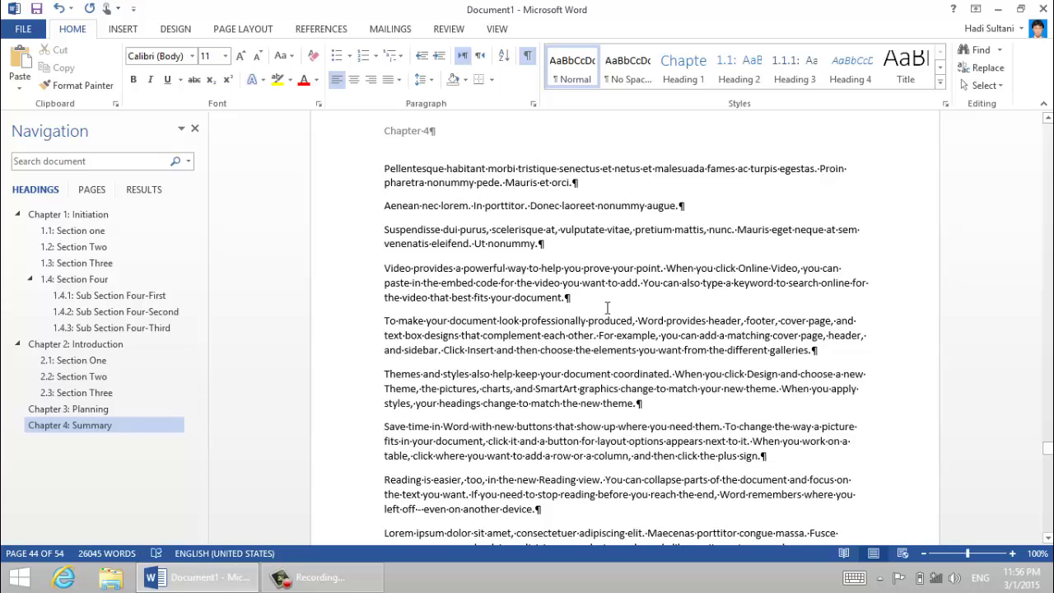
{"action": "key", "text": "Return"}
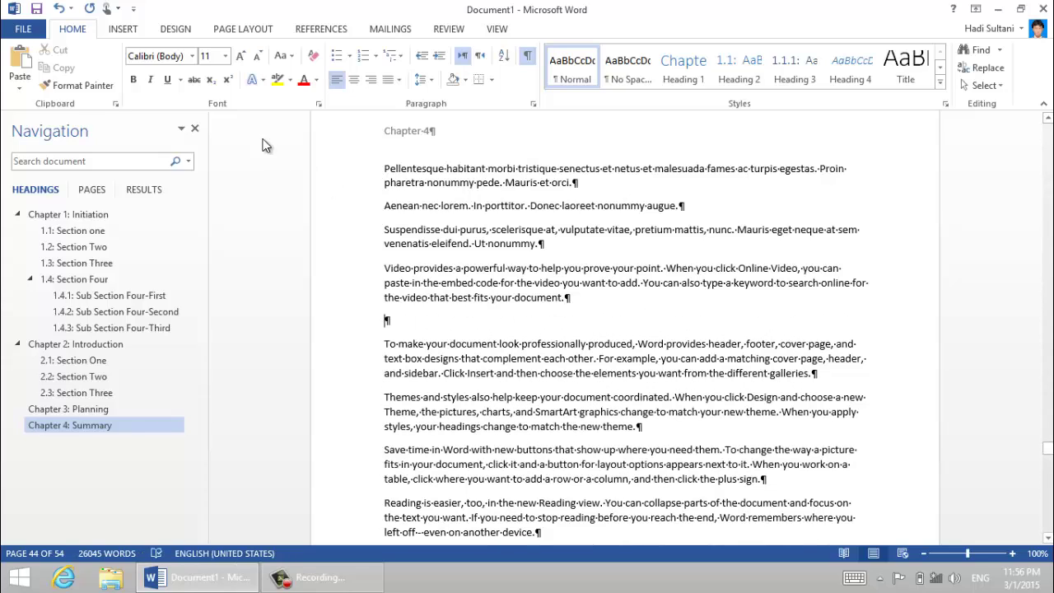
{"action": "left_click", "coordinate": [122, 29]}
{"action": "left_click", "coordinate": [101, 68]}
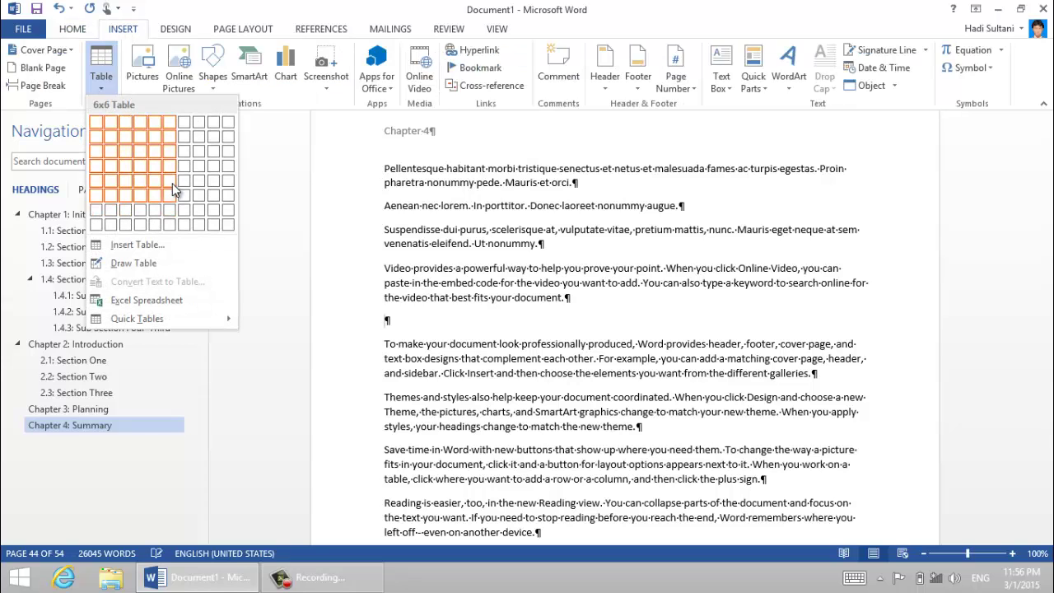
{"action": "left_click", "coordinate": [176, 190]}
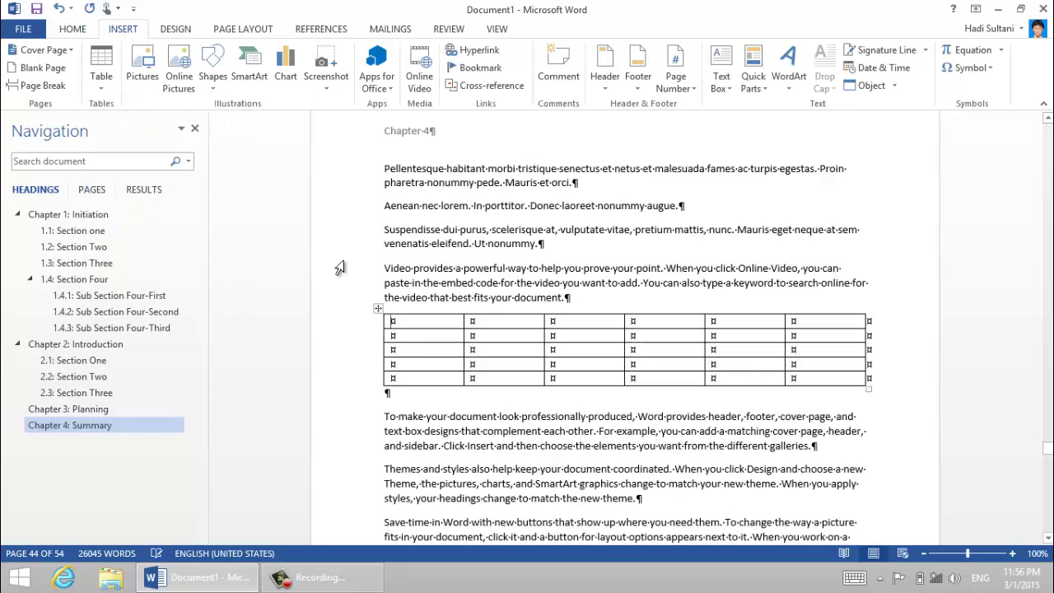
{"action": "left_click", "coordinate": [73, 28]}
{"action": "left_click", "coordinate": [527, 55]}
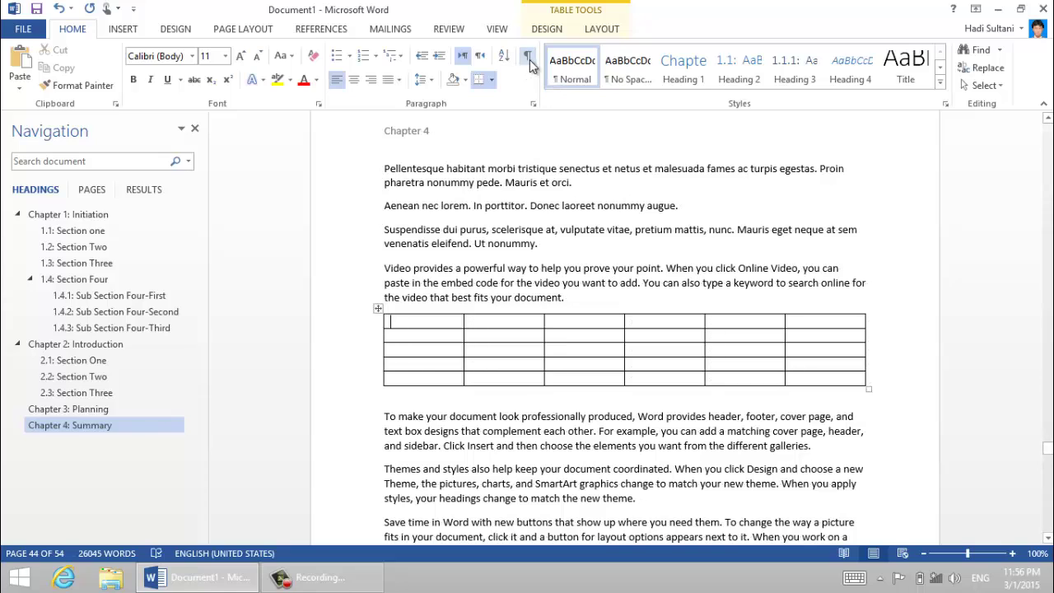
Add a centered Table caption above the new table, numbered with the chapter number from Heading 1 and a hyphen separator
{"action": "left_click", "coordinate": [378, 309]}
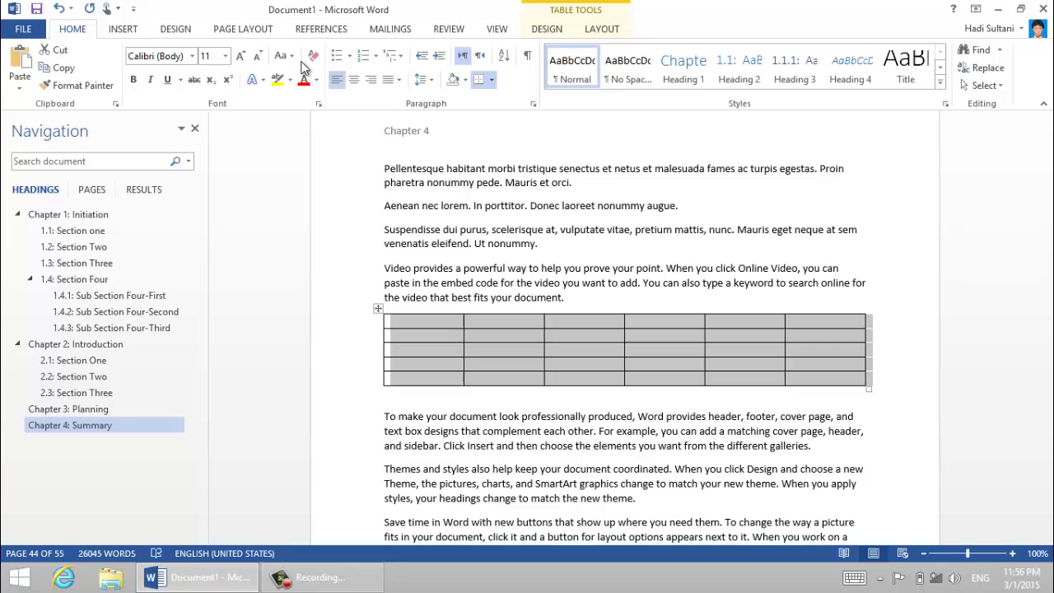
{"action": "left_click", "coordinate": [334, 33]}
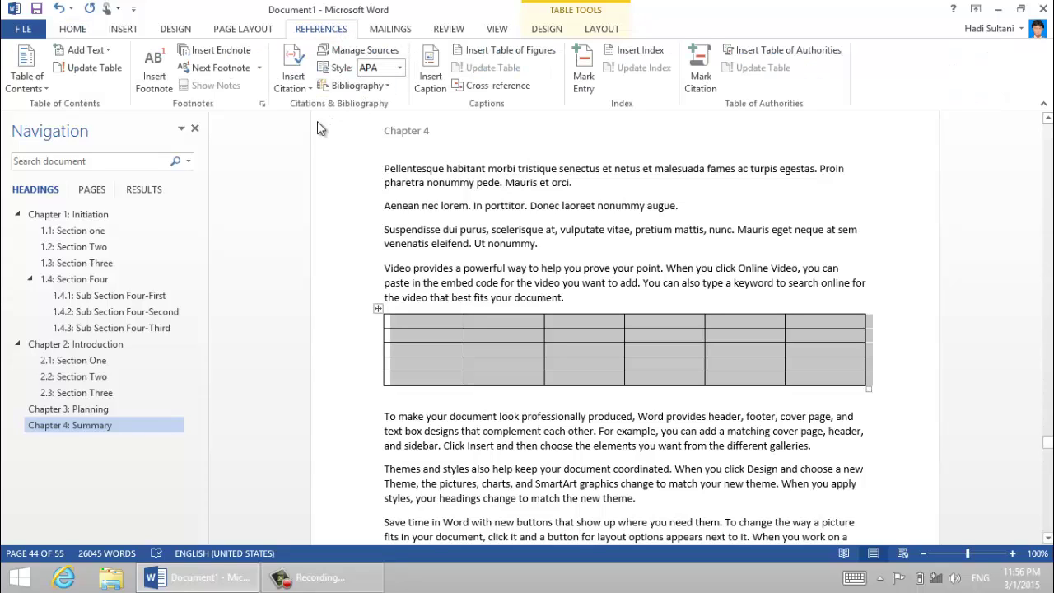
{"action": "left_click", "coordinate": [431, 83]}
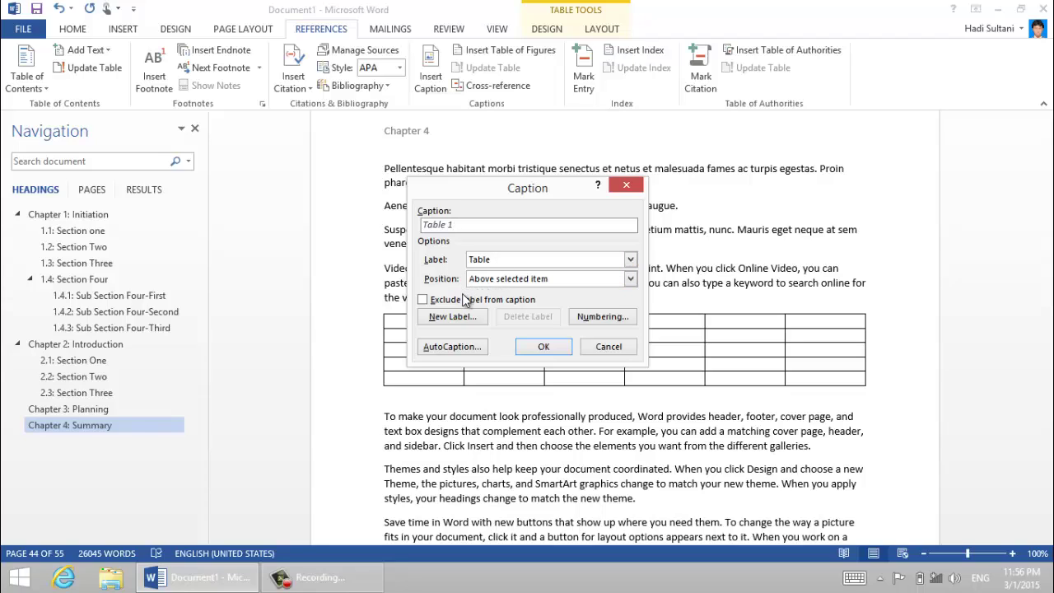
{"action": "left_click", "coordinate": [592, 319]}
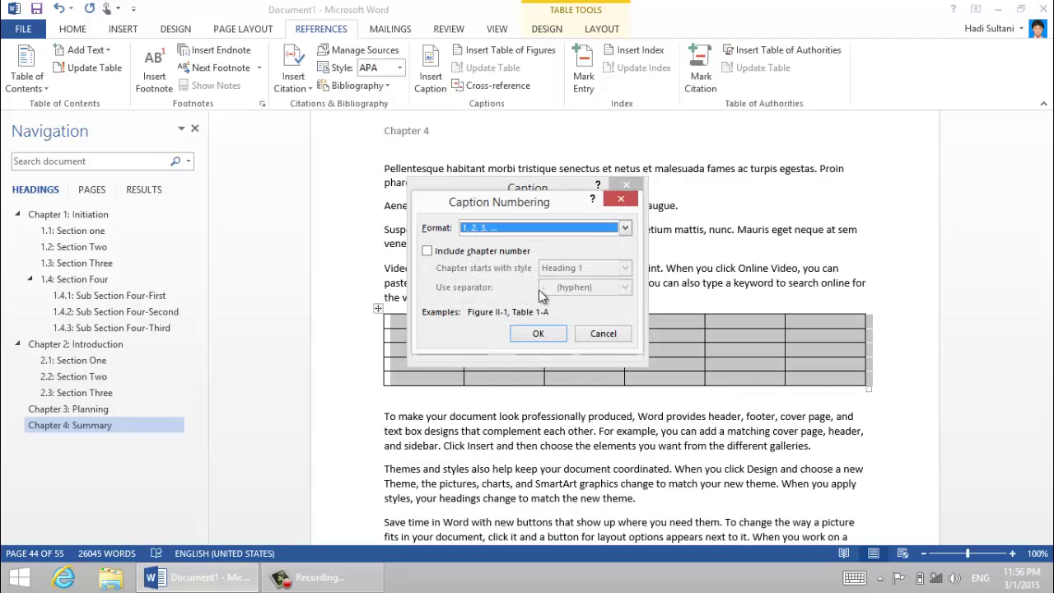
{"action": "left_click", "coordinate": [467, 253]}
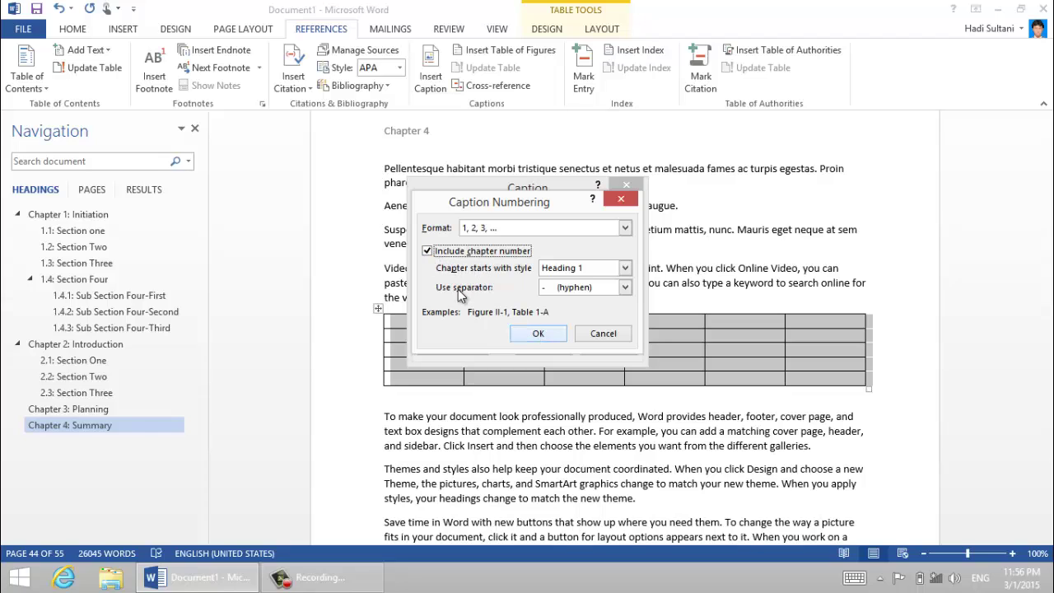
{"action": "left_click", "coordinate": [537, 334]}
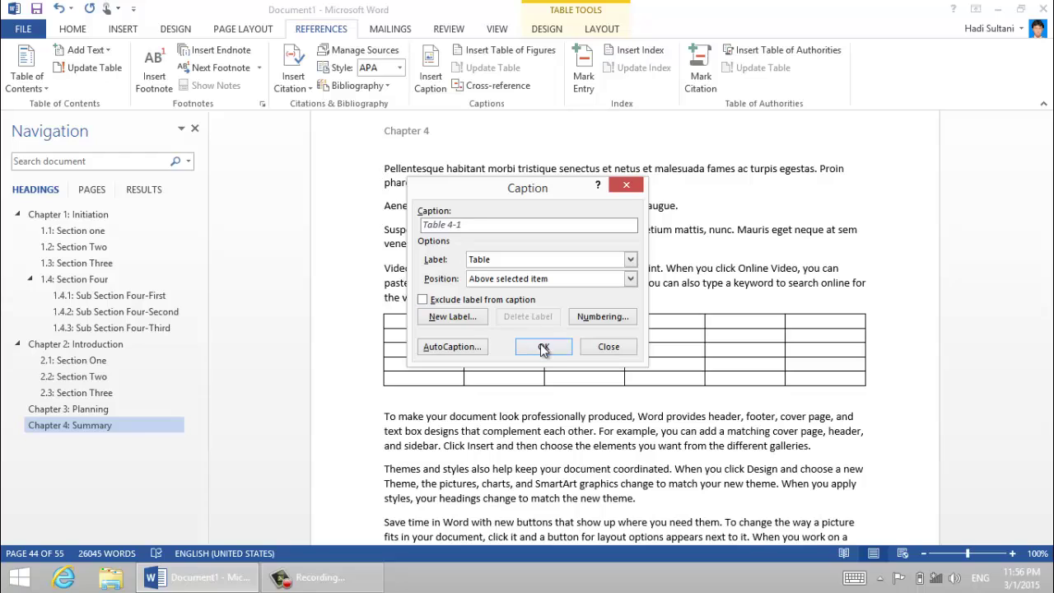
{"action": "left_click", "coordinate": [542, 347]}
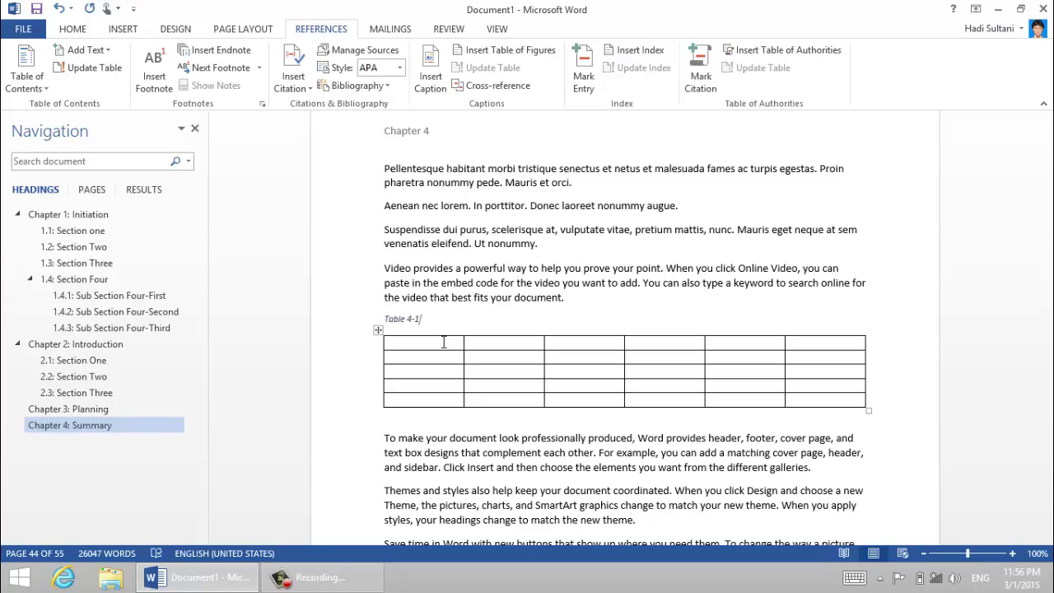
{"action": "key", "text": "ctrl+e"}
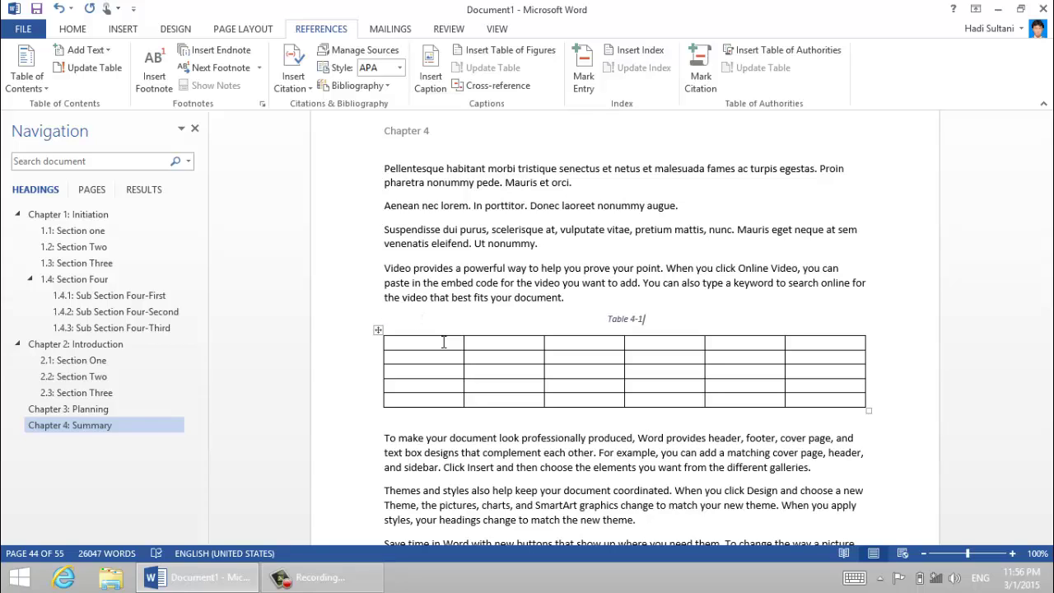